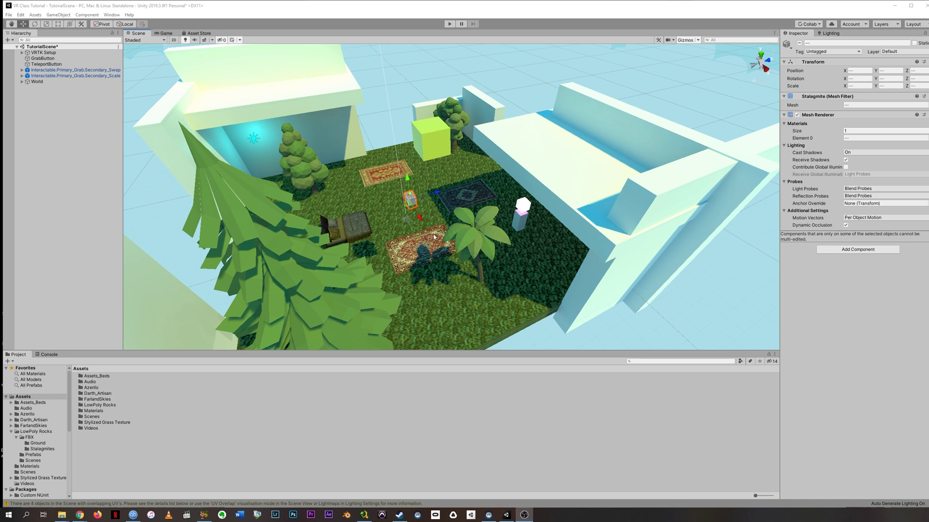
Step: Create a new folder named Animations in the project's Assets folder
{"action": "key", "text": "w"}
{"action": "right_click_drag", "start_coordinate": [434, 237], "coordinate": [530, 189]}
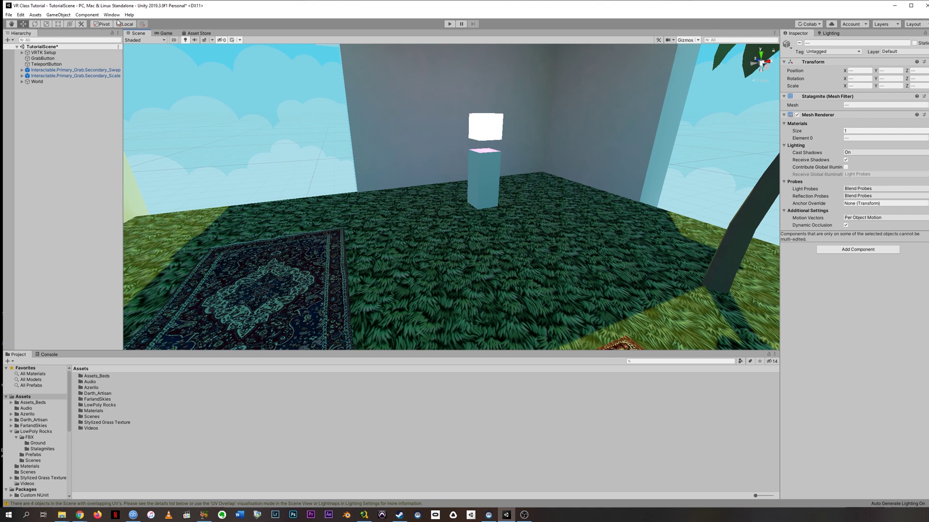
{"action": "right_click", "coordinate": [149, 445]}
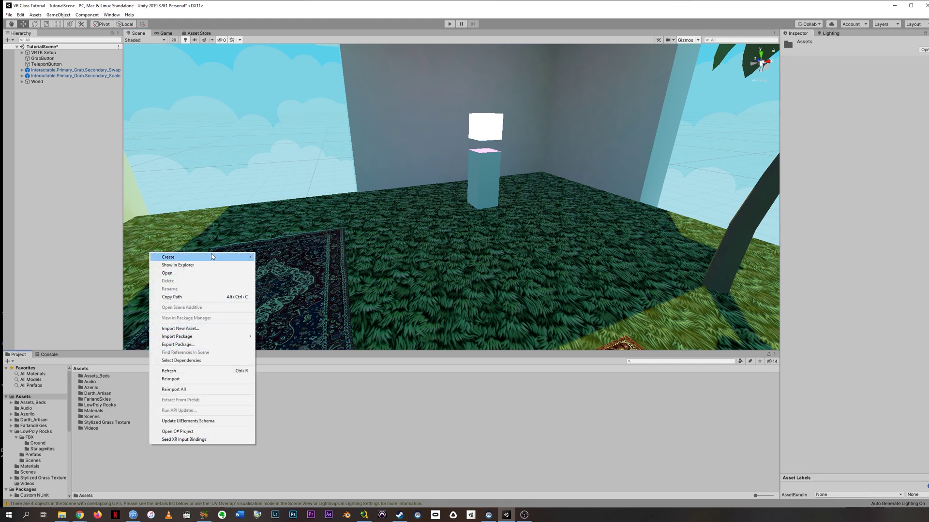
{"action": "mouse_move", "coordinate": [211, 257]}
{"action": "left_click", "coordinate": [290, 242]}
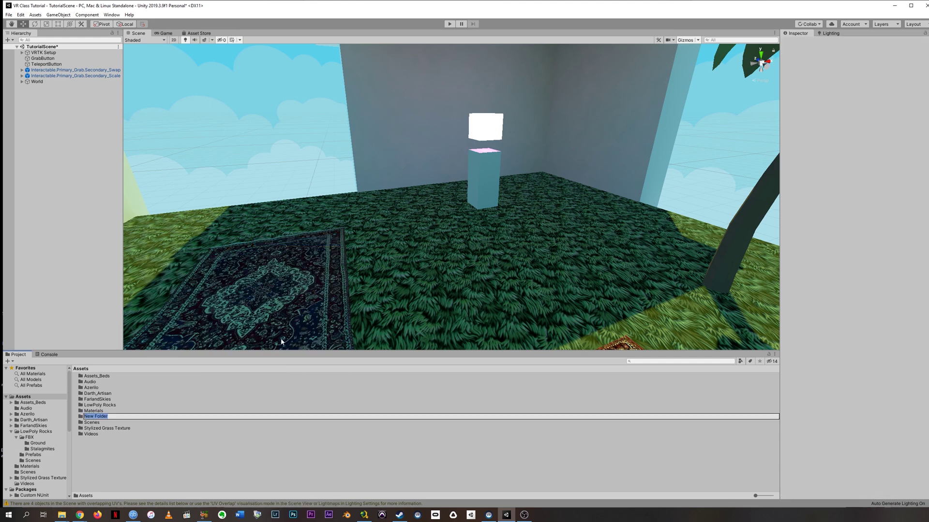
{"action": "type", "text": "Animations"}
{"action": "key", "text": "Return"}
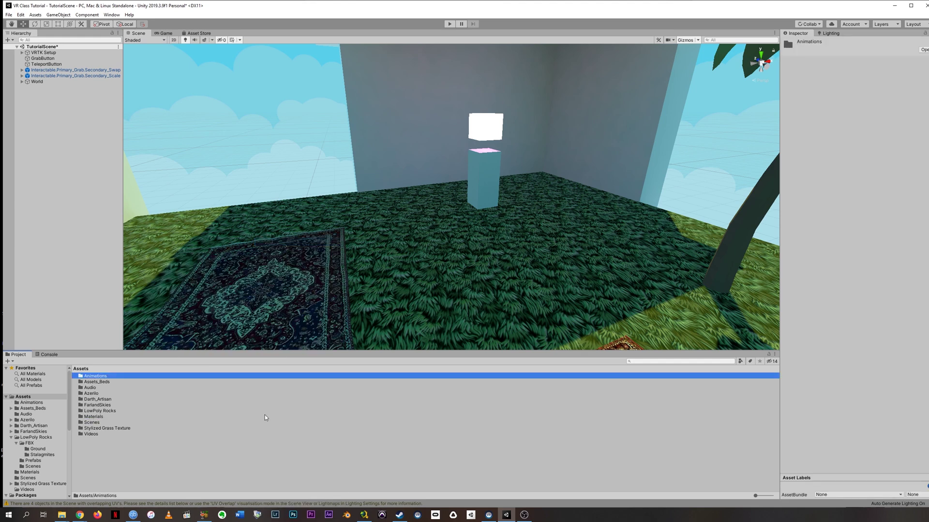
Step: Open the Animation window and dock it beside the Project and Console panels
{"action": "left_click", "coordinate": [111, 15]}
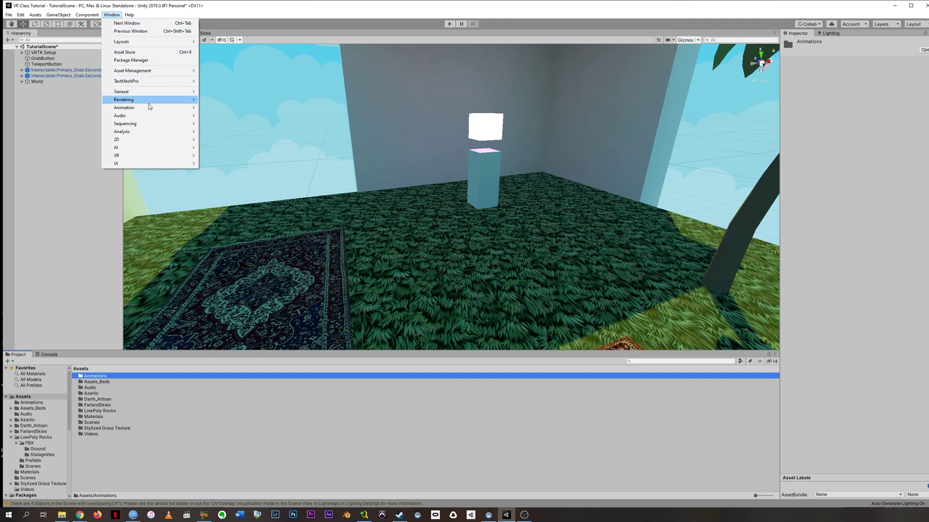
{"action": "mouse_move", "coordinate": [148, 107]}
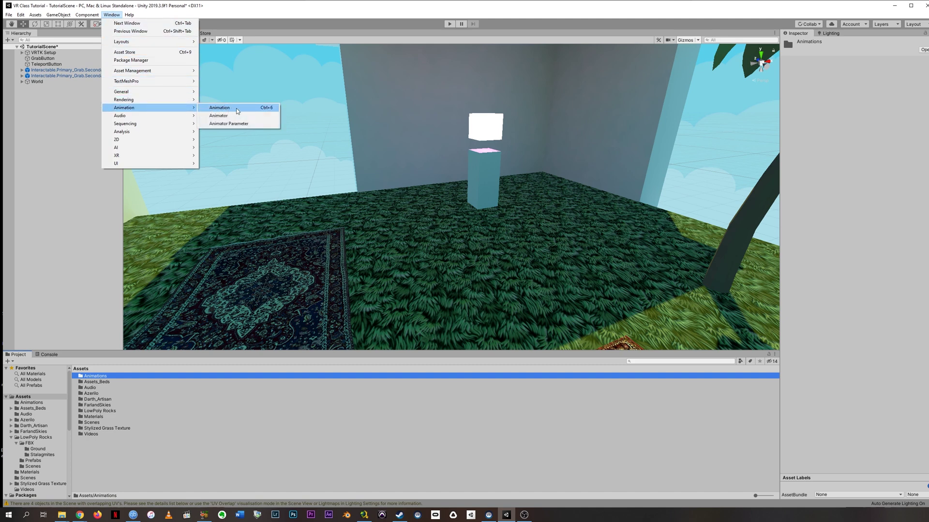
{"action": "left_click", "coordinate": [236, 108]}
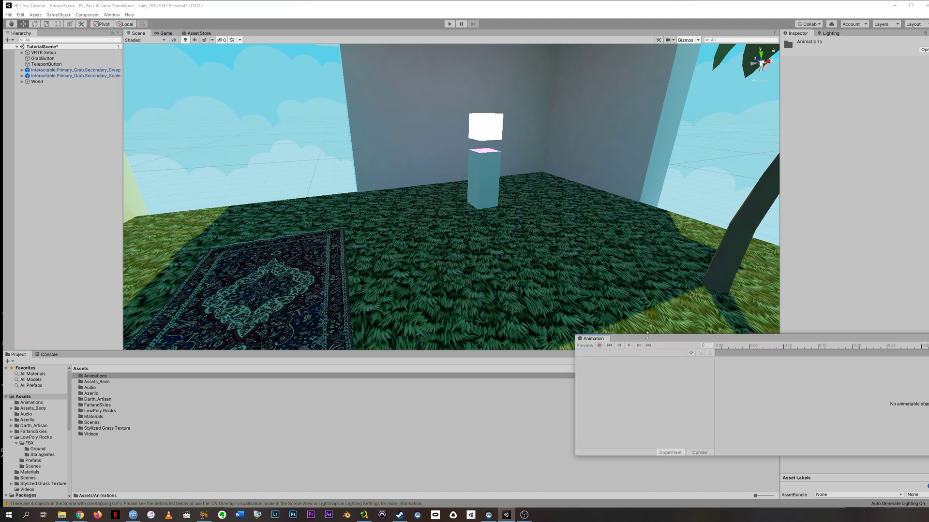
{"action": "left_click_drag", "start_coordinate": [594, 342], "coordinate": [72, 361]}
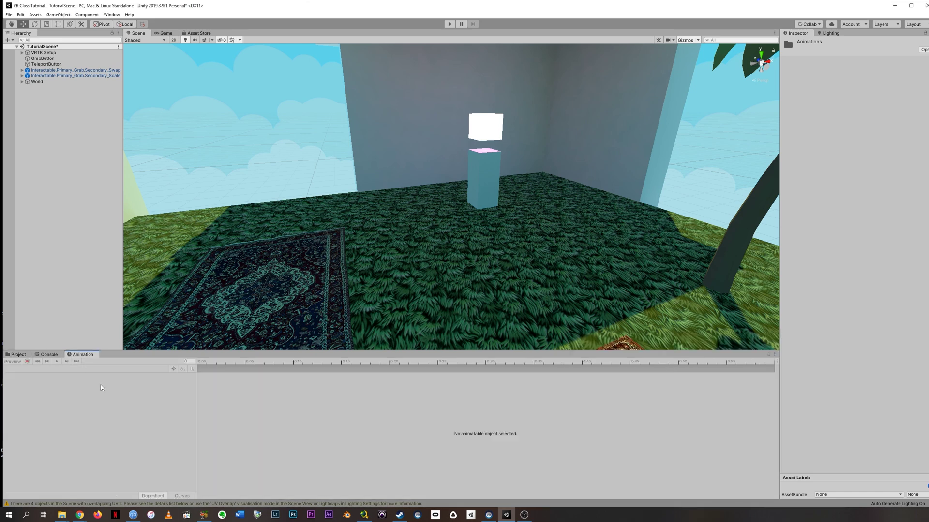
{"action": "left_click", "coordinate": [17, 356]}
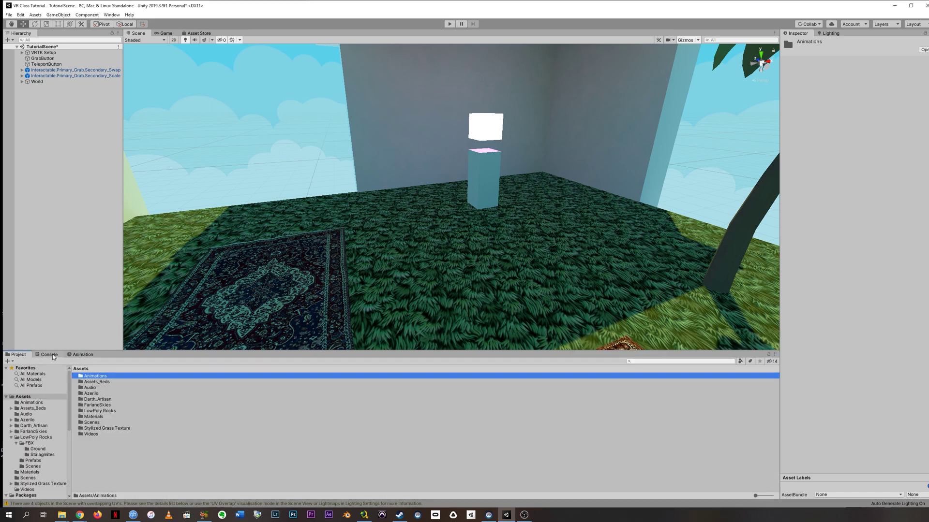
{"action": "left_click", "coordinate": [77, 355]}
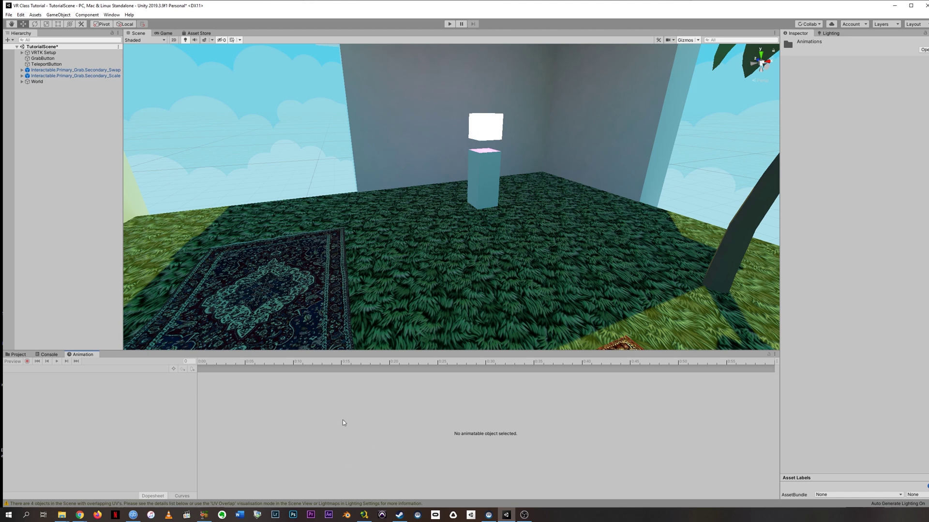
Step: Create an animation clip for the glowing cube above the pedestal, saved as LightCube in the Animations folder
{"action": "left_click", "coordinate": [487, 125]}
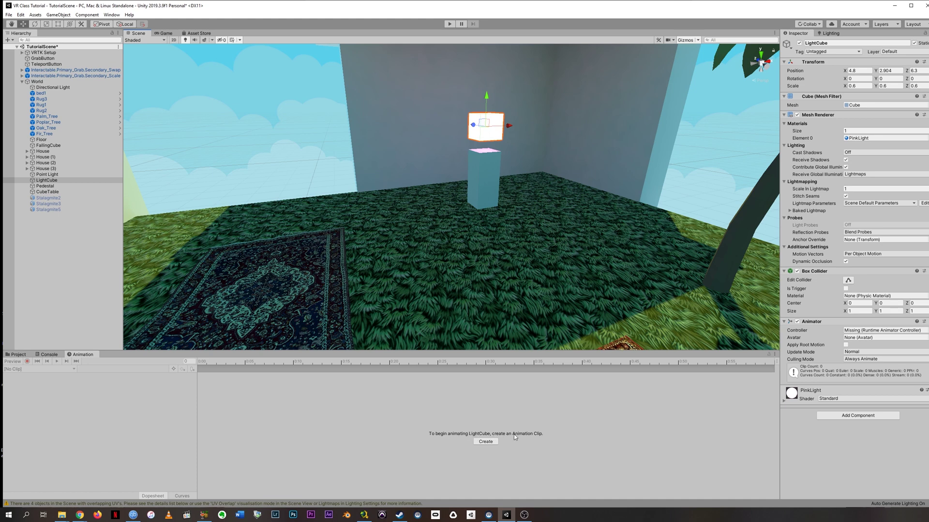
{"action": "left_click", "coordinate": [483, 442]}
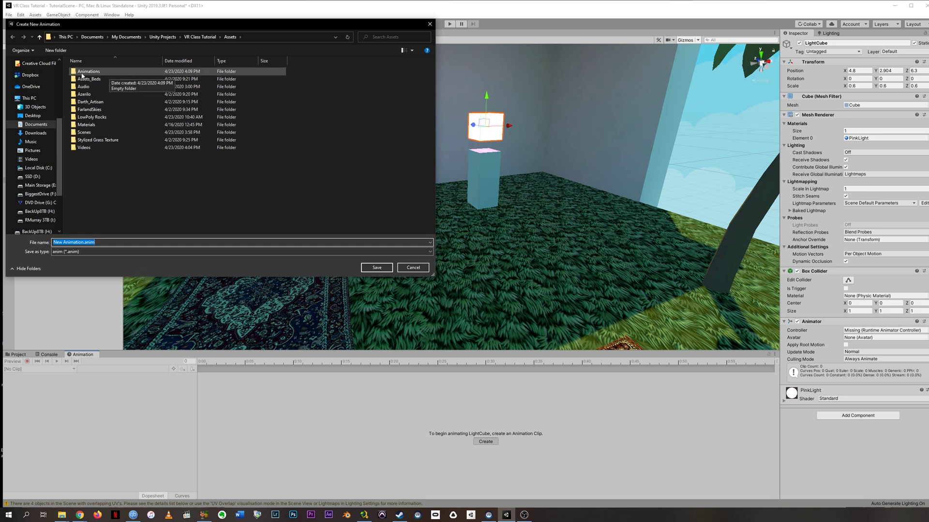
{"action": "left_click", "coordinate": [75, 74]}
{"action": "double_click", "coordinate": [75, 74]}
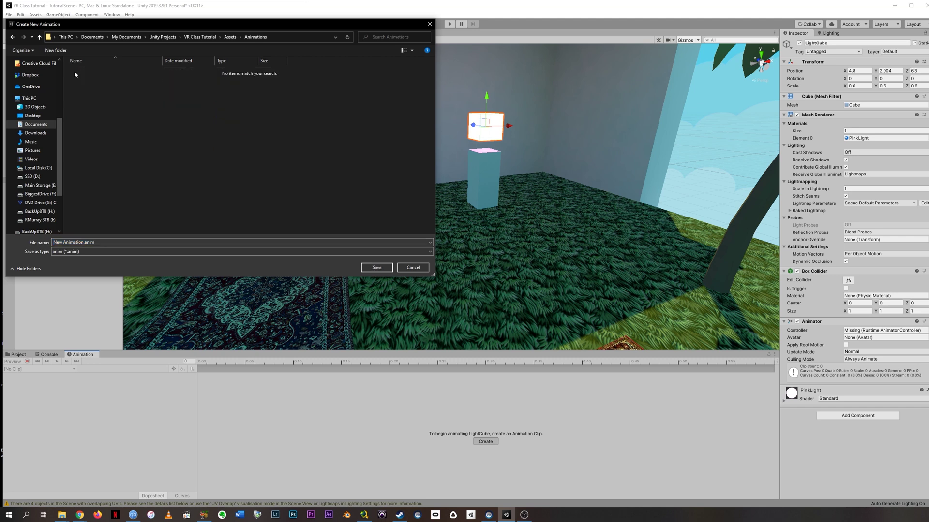
{"action": "double_click", "coordinate": [83, 243]}
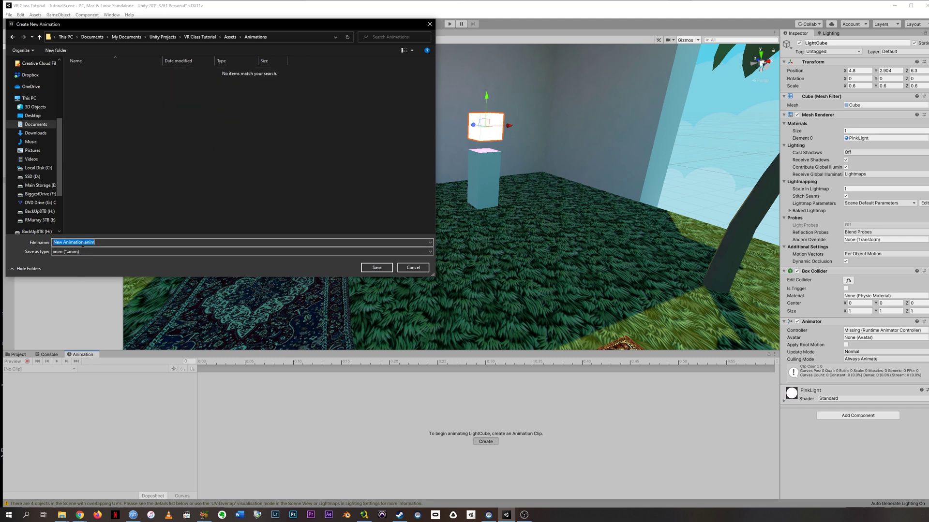
{"action": "type", "text": "n"}
{"action": "key", "text": "BackSpace"}
{"action": "type", "text": "LightCub"}
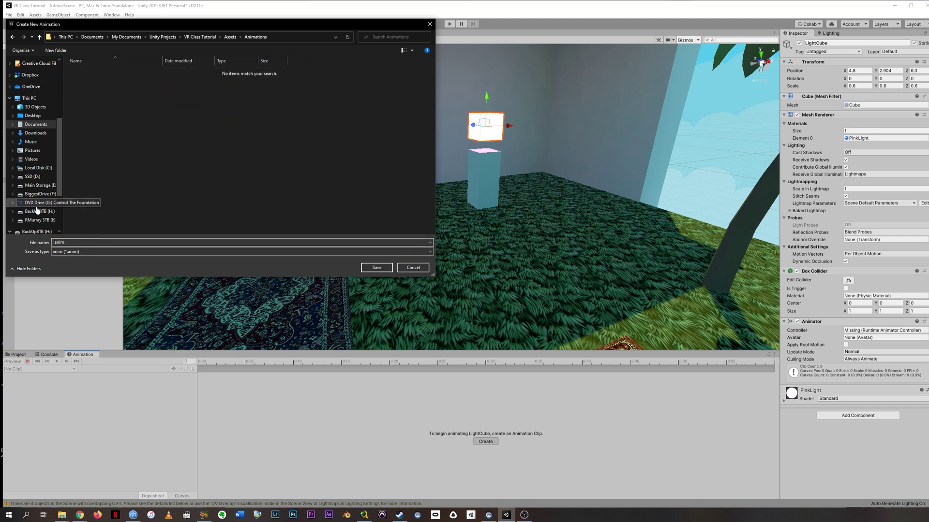
{"action": "type", "text": "e"}
{"action": "key", "text": "Return"}
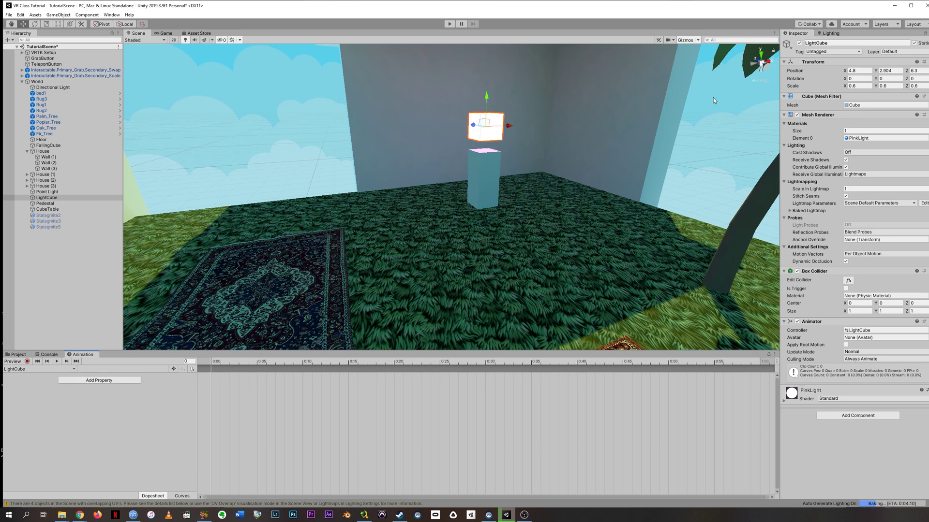
Step: Record a position keyframe at 0:30 with LightCube raised to about Y 3.109
{"action": "left_click", "coordinate": [27, 362]}
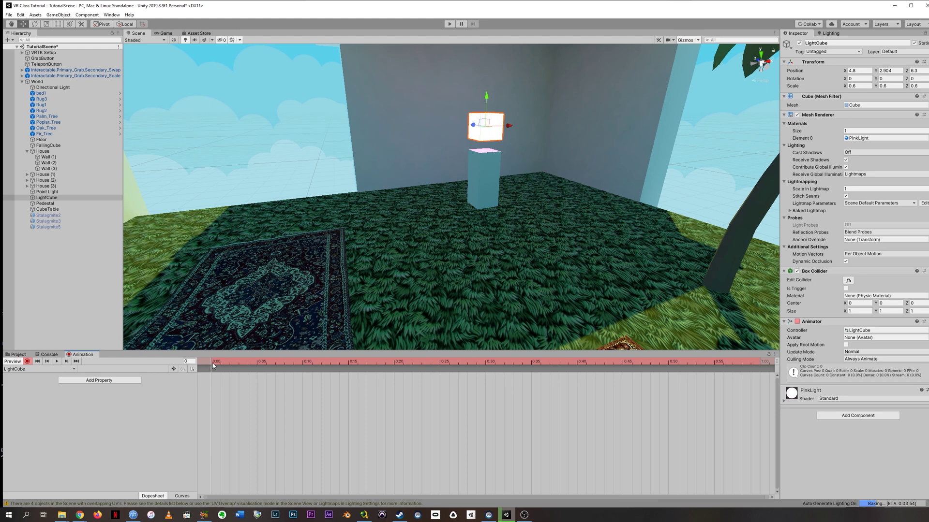
{"action": "left_click", "coordinate": [486, 362]}
{"action": "left_click_drag", "start_coordinate": [486, 97], "coordinate": [486, 90]}
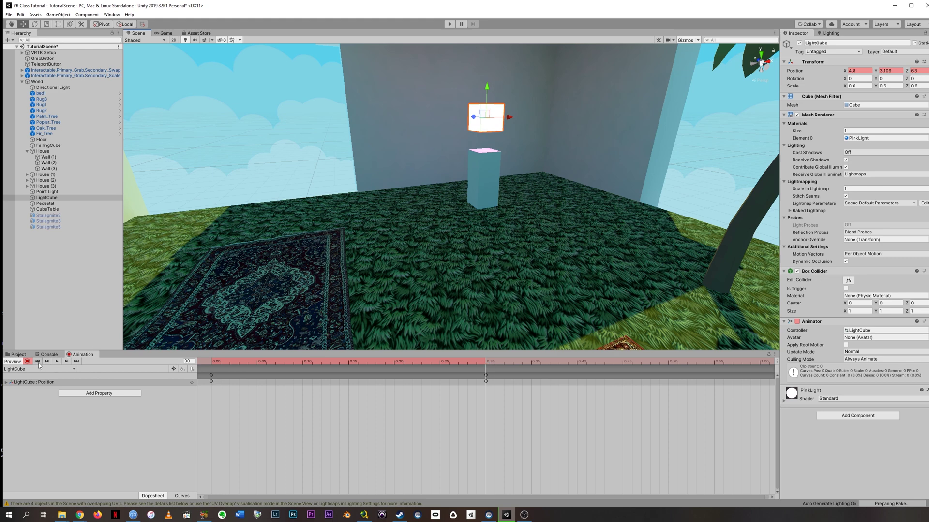
{"action": "left_click", "coordinate": [27, 362]}
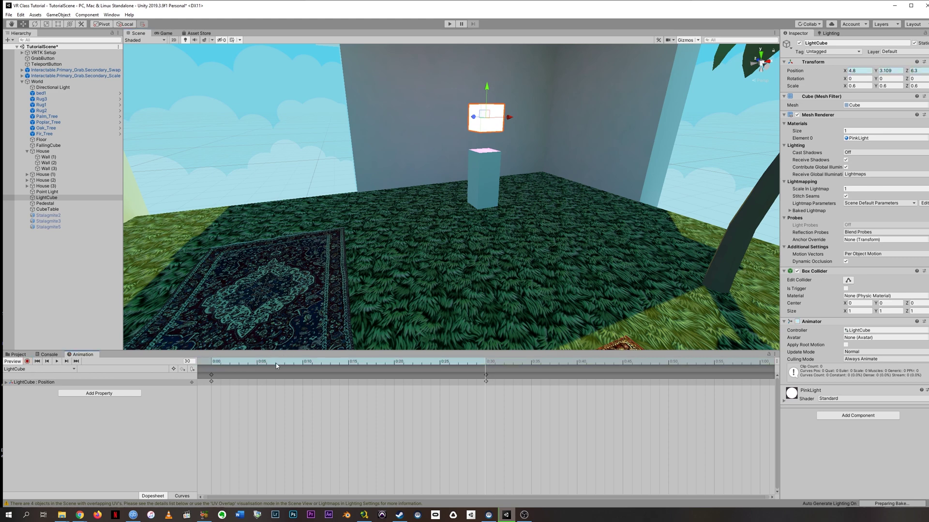
Step: Scrub and play the LightCube clip from its start to examine the upward motion
{"action": "left_click", "coordinate": [211, 362]}
{"action": "right_click", "coordinate": [208, 368]}
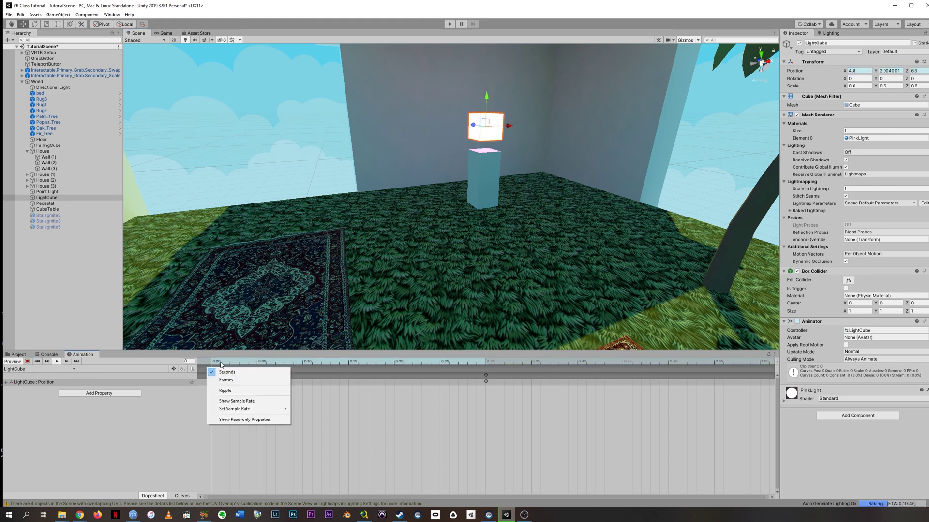
{"action": "left_click", "coordinate": [251, 362]}
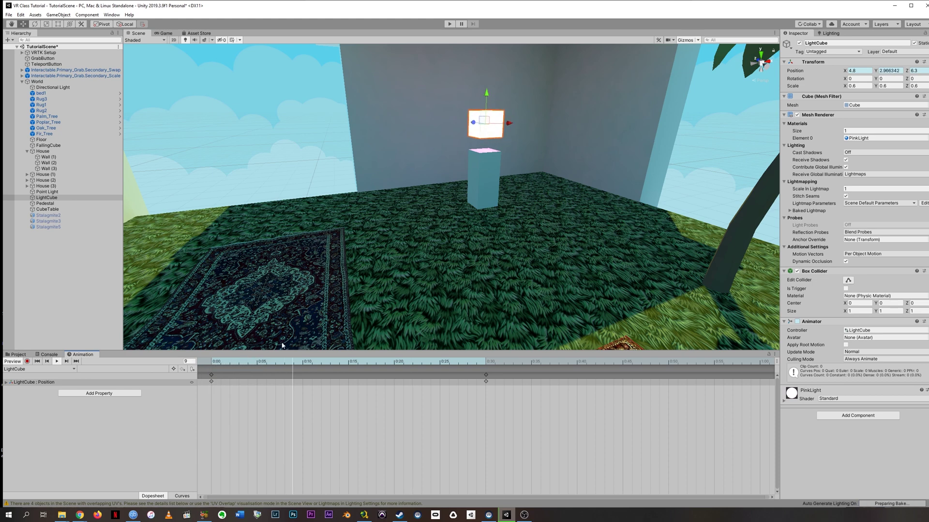
{"action": "left_click", "coordinate": [57, 362]}
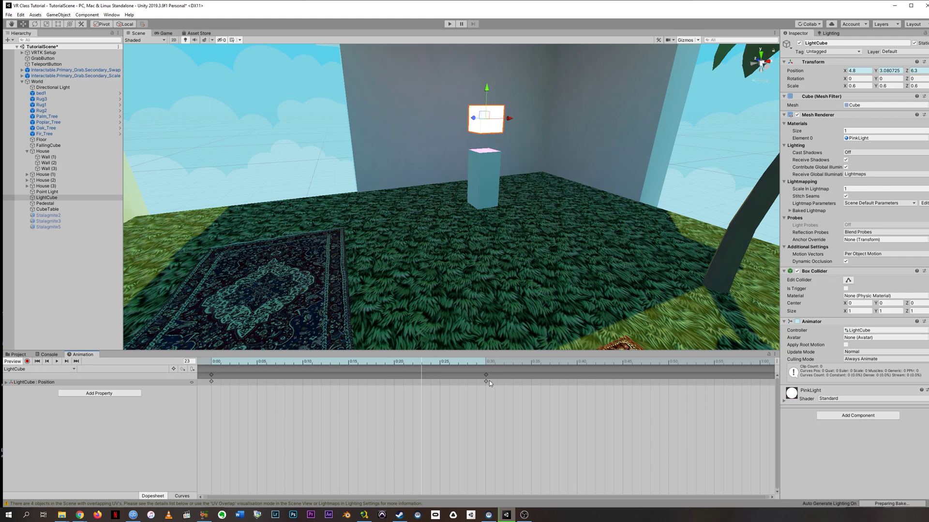
{"action": "left_click", "coordinate": [218, 363]}
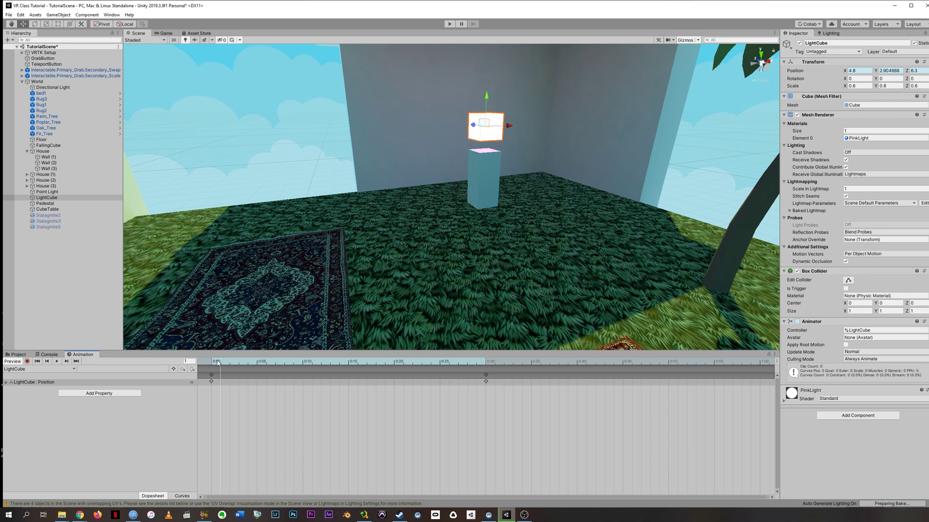
Step: Paste a copy of the starting position keyframe at 1:00 and play the clip from the beginning
{"action": "left_click_drag", "start_coordinate": [218, 362], "coordinate": [488, 371]}
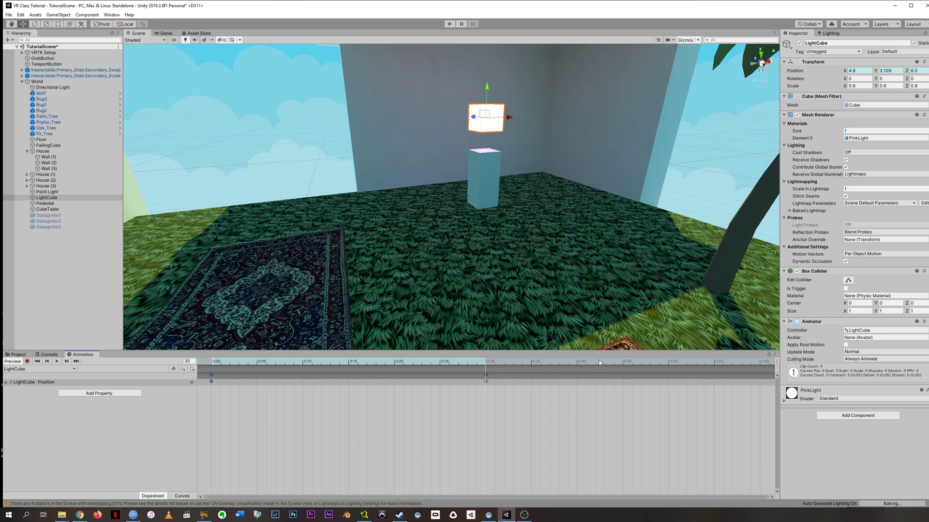
{"action": "left_click_drag", "start_coordinate": [599, 363], "coordinate": [757, 364]}
{"action": "key", "text": "ctrl+v"}
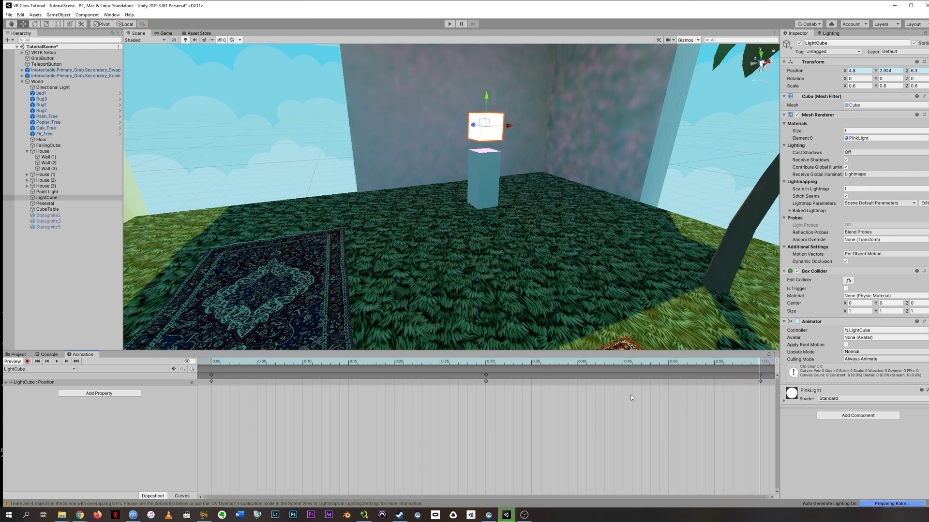
{"action": "left_click_drag", "start_coordinate": [228, 362], "coordinate": [212, 360]}
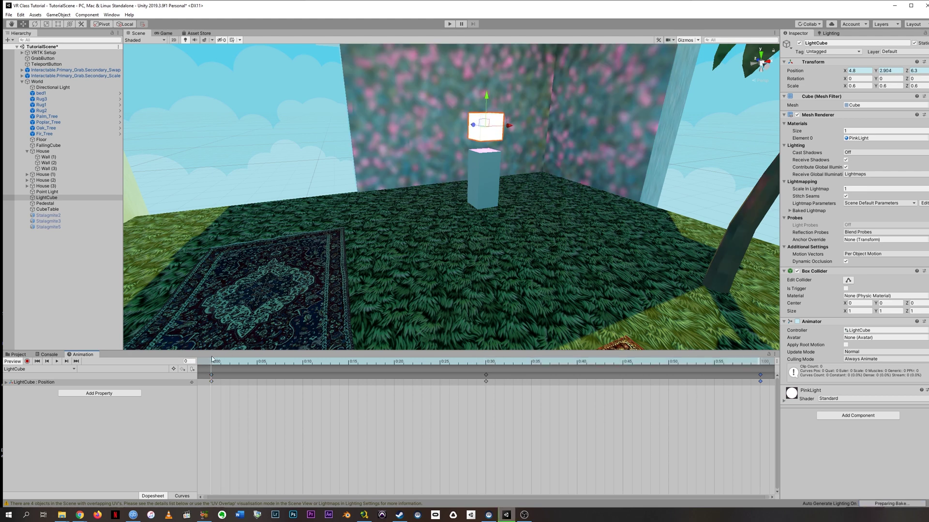
{"action": "left_click", "coordinate": [57, 361]}
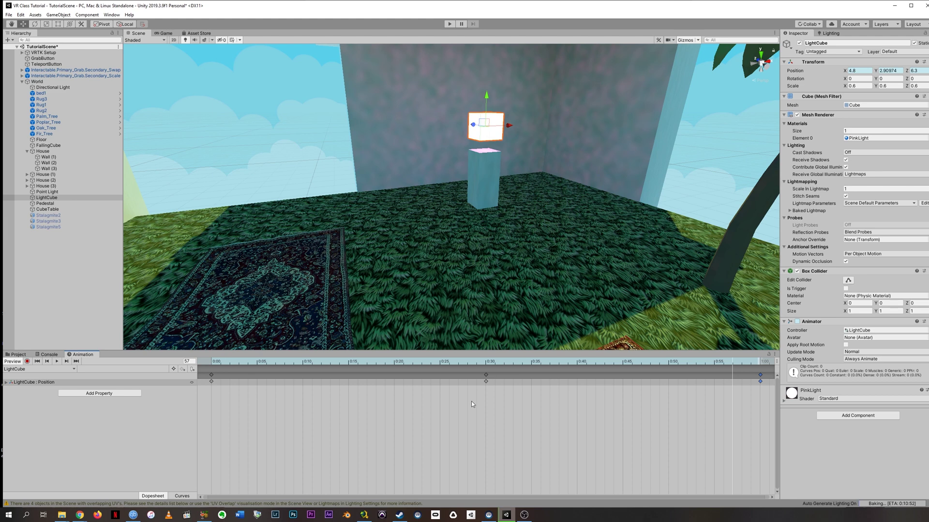
Step: Move the last LightCube position keyframe to 6:00 on the timeline
{"action": "scroll", "coordinate": [473, 404], "scroll_direction": "down", "scroll_amount": 5}
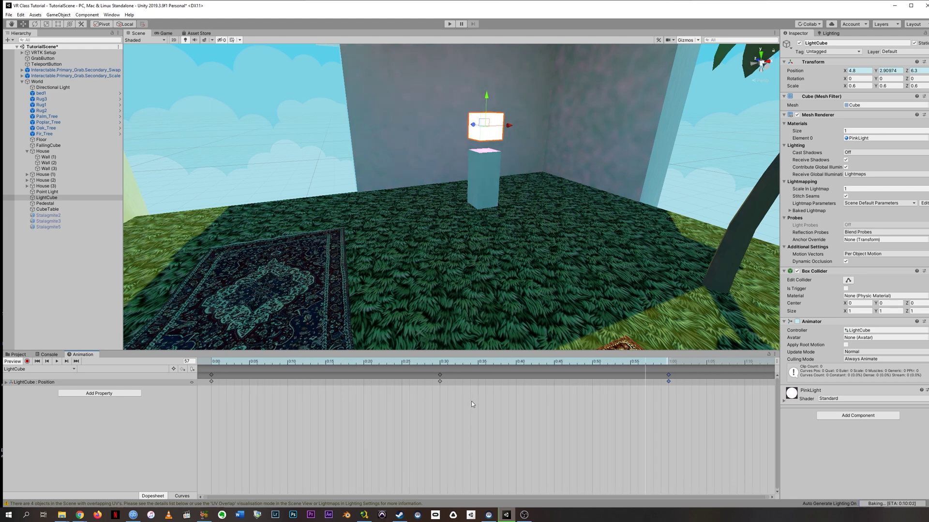
{"action": "scroll", "coordinate": [472, 404], "scroll_direction": "down", "scroll_amount": 6}
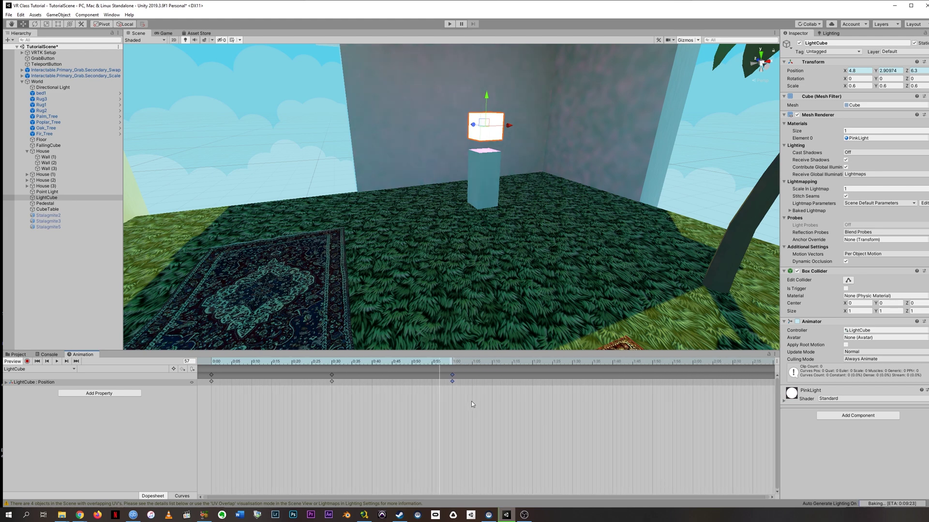
{"action": "scroll", "coordinate": [472, 404], "scroll_direction": "down", "scroll_amount": 4}
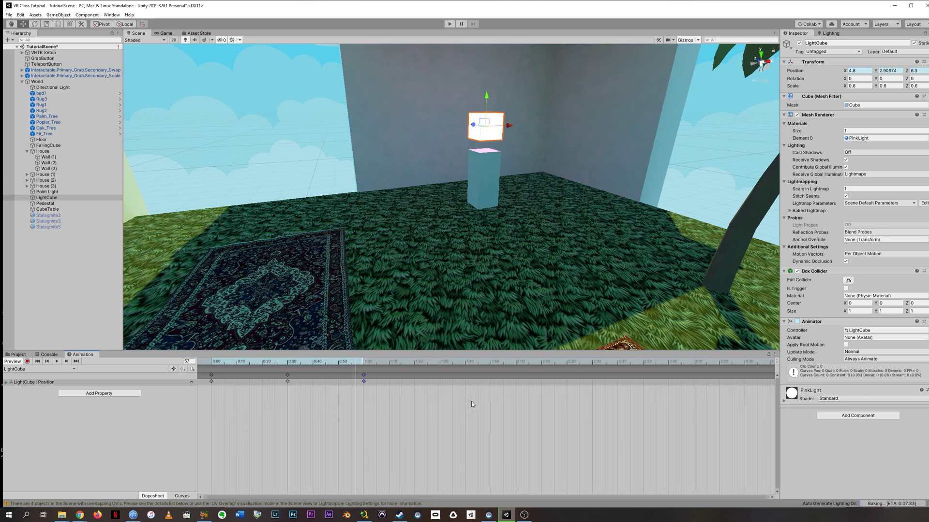
{"action": "scroll", "coordinate": [472, 404], "scroll_direction": "down", "scroll_amount": 4}
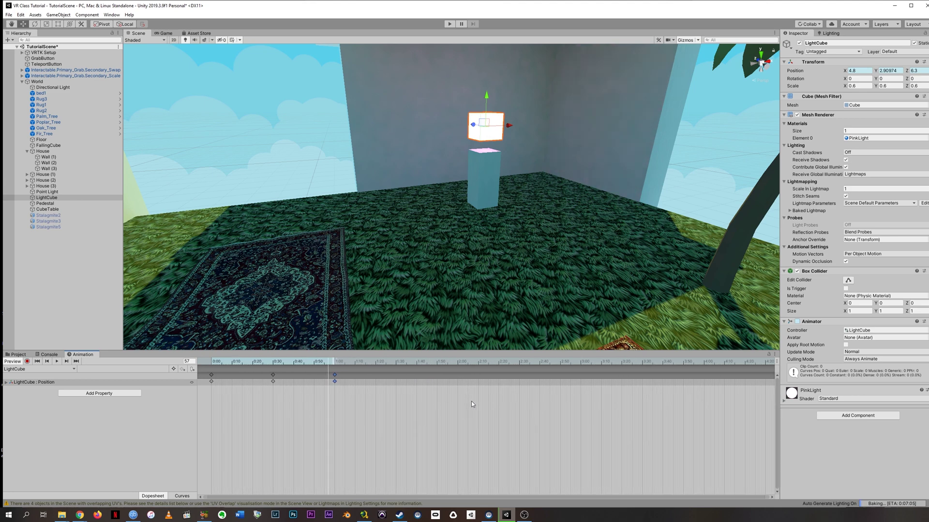
{"action": "scroll", "coordinate": [472, 405], "scroll_direction": "down", "scroll_amount": 3}
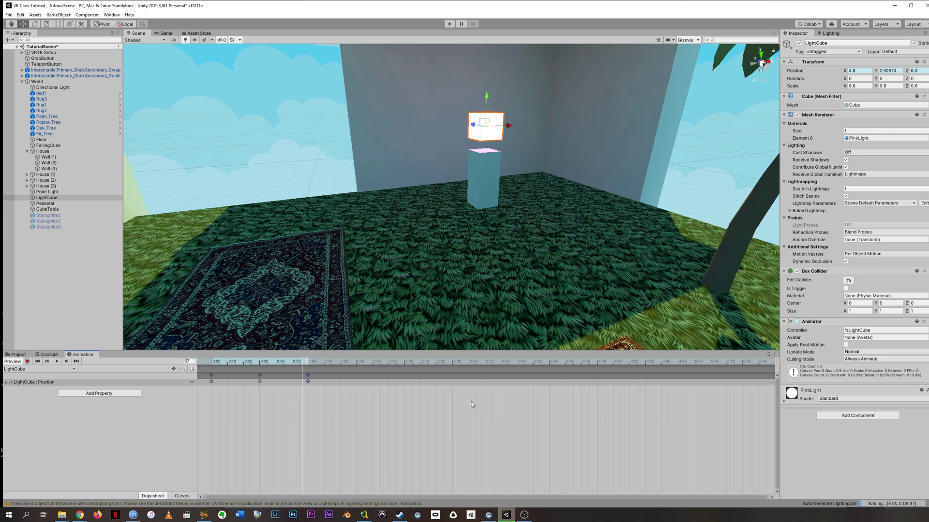
{"action": "scroll", "coordinate": [471, 402], "scroll_direction": "down", "scroll_amount": 1}
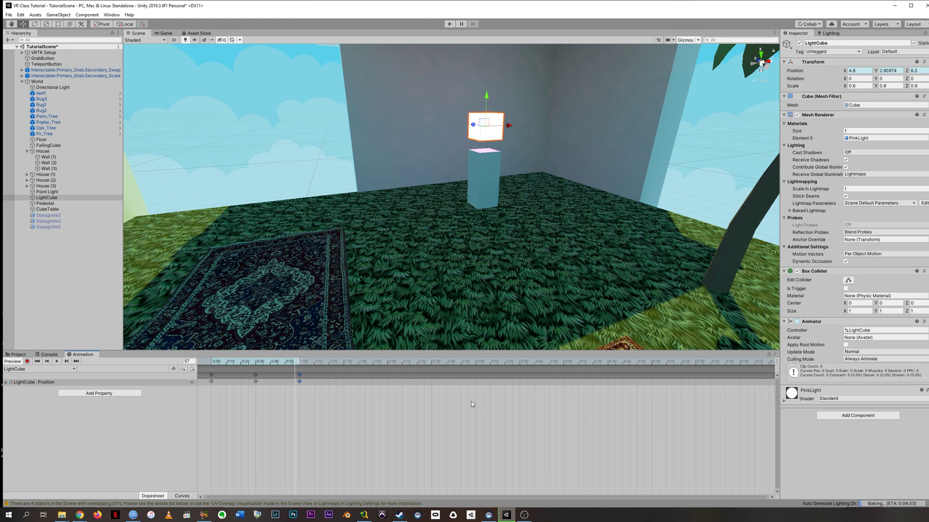
{"action": "scroll", "coordinate": [471, 402], "scroll_direction": "up", "scroll_amount": 1}
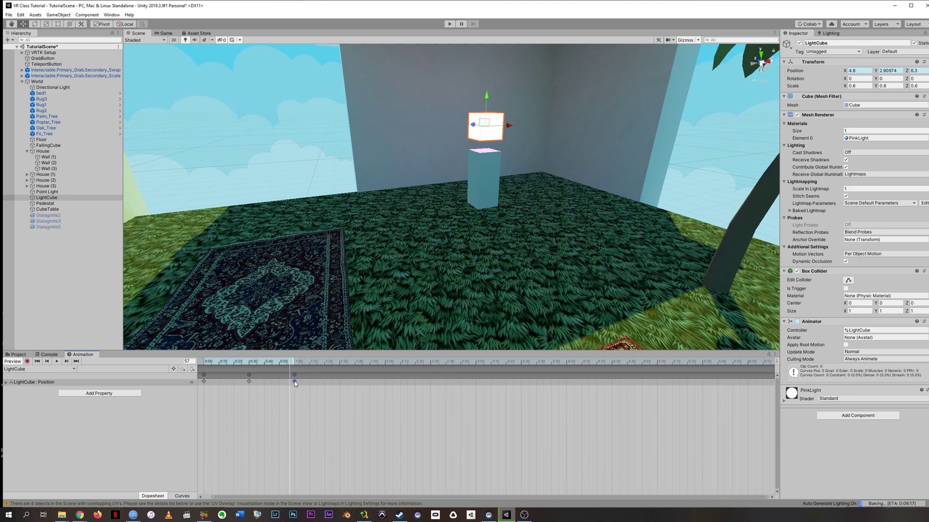
{"action": "left_click_drag", "start_coordinate": [352, 387], "coordinate": [681, 386]}
{"action": "left_click_drag", "start_coordinate": [747, 377], "coordinate": [748, 377]}
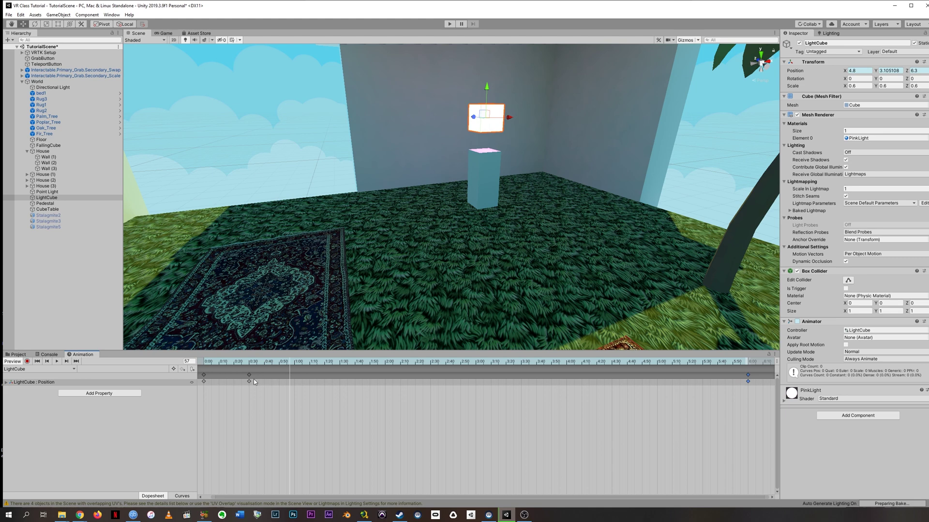
Step: Move the raised LightCube position keyframe to 3:00, play the clip, and return the playhead to the start
{"action": "left_click_drag", "start_coordinate": [249, 381], "coordinate": [476, 378]}
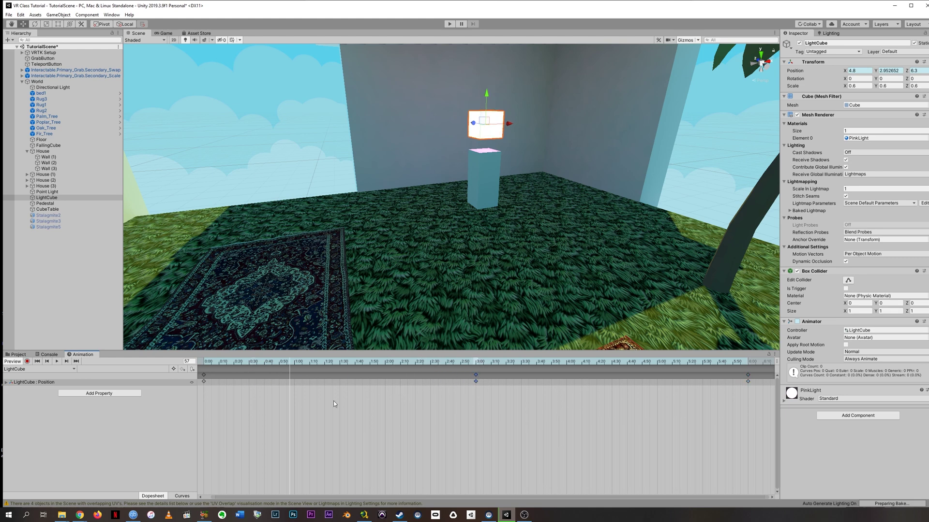
{"action": "left_click", "coordinate": [57, 362]}
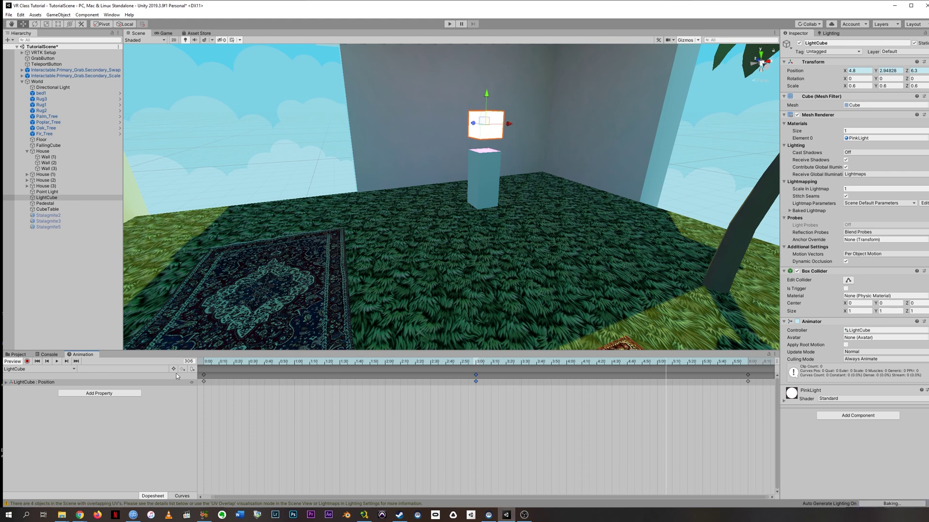
{"action": "left_click_drag", "start_coordinate": [209, 366], "coordinate": [205, 369]}
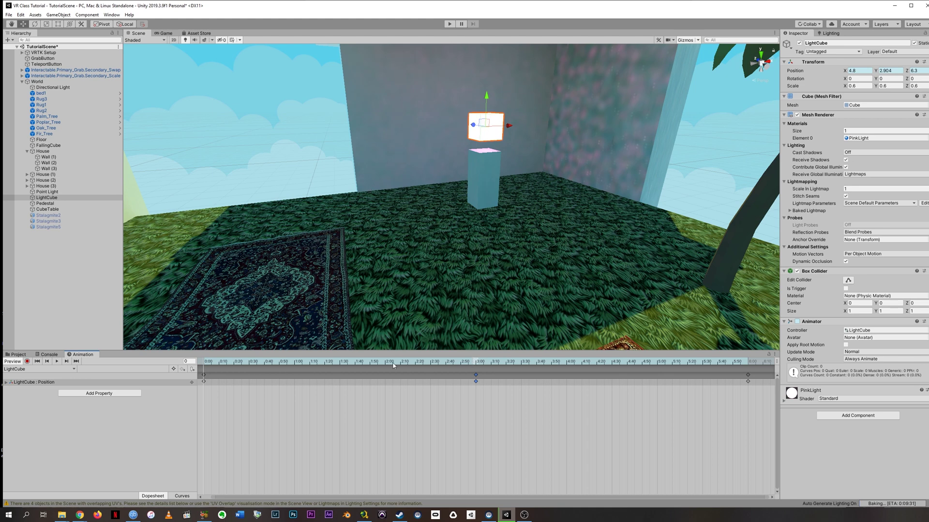
Step: Record a LightCube rotation keyframe at 6:00 with Y rotation set to 359.99, and play the clip
{"action": "left_click_drag", "start_coordinate": [209, 360], "coordinate": [748, 367]}
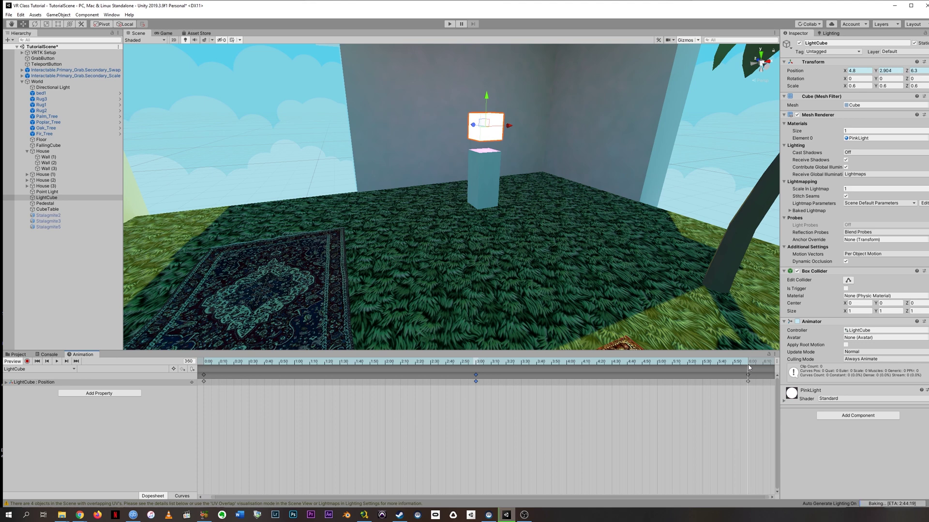
{"action": "left_click", "coordinate": [27, 361]}
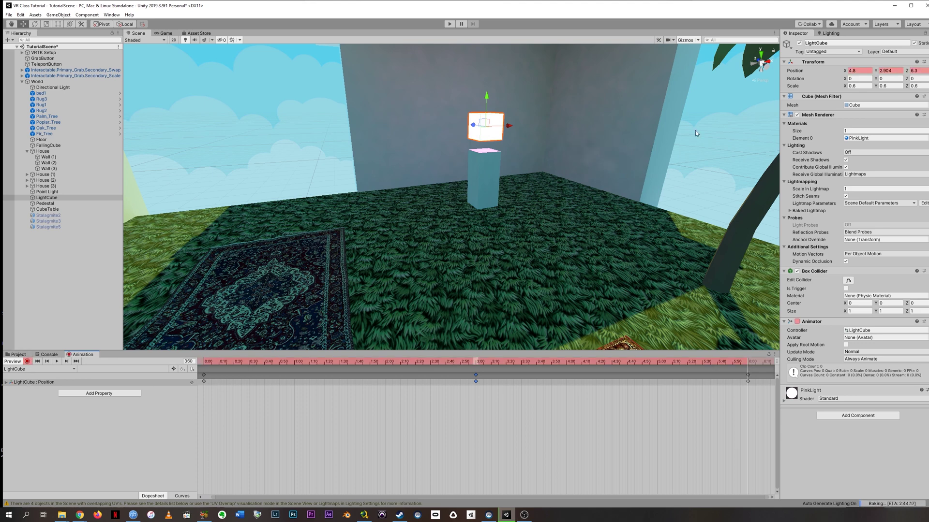
{"action": "left_click", "coordinate": [892, 79]}
{"action": "left_click_drag", "start_coordinate": [876, 81], "coordinate": [383, 76]}
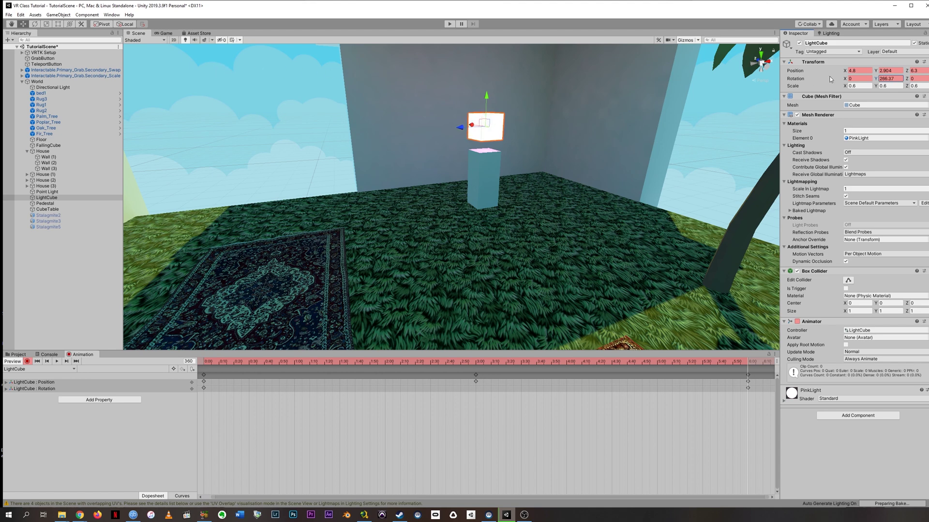
{"action": "left_click", "coordinate": [897, 77]}
{"action": "type", "text": "359.99"}
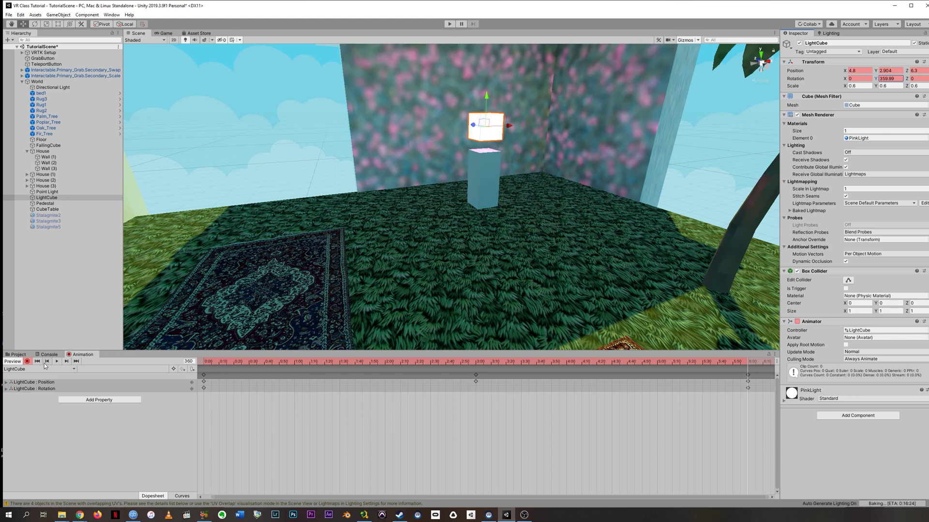
{"action": "left_click", "coordinate": [27, 362]}
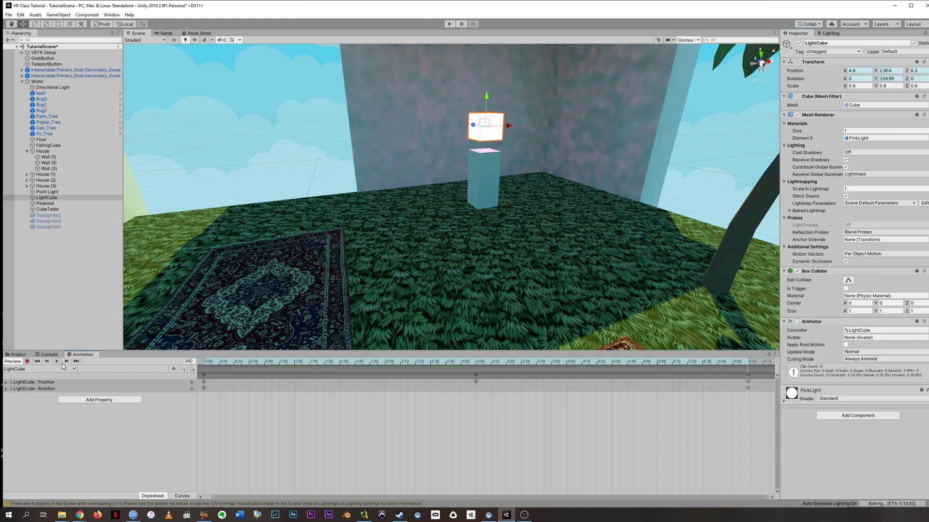
{"action": "left_click", "coordinate": [56, 362]}
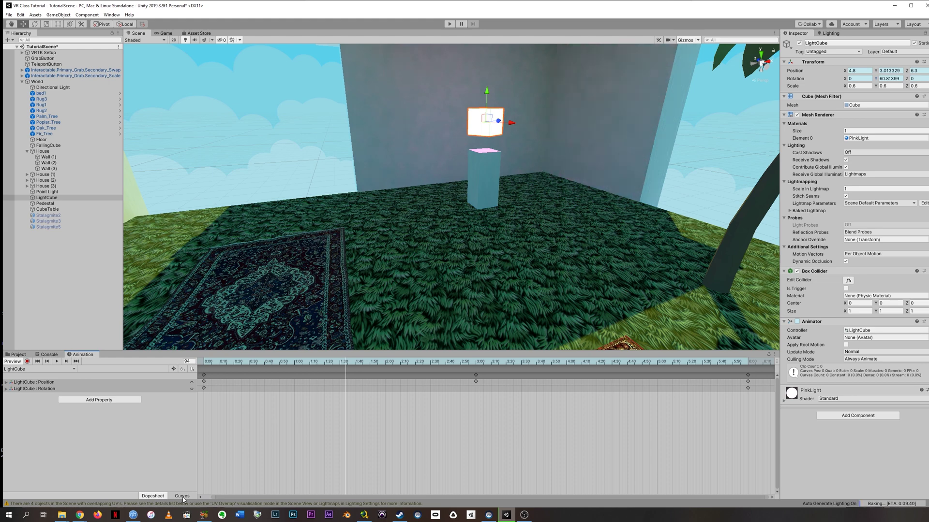
Step: Switch the LightCube clip to its animation curves and isolate the Rotation.y curve near its first key
{"action": "left_click", "coordinate": [182, 496]}
{"action": "left_click_drag", "start_coordinate": [778, 390], "coordinate": [772, 423]}
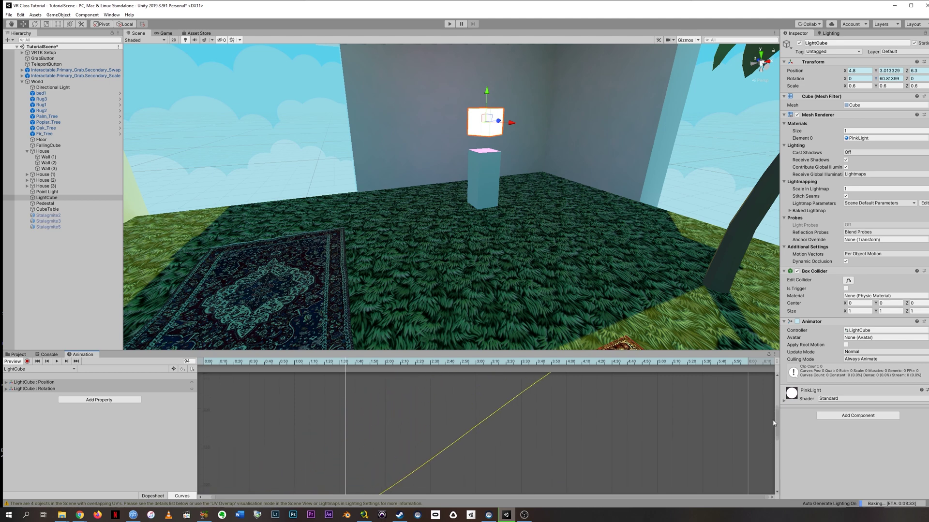
{"action": "left_click_drag", "start_coordinate": [773, 423], "coordinate": [773, 424]}
{"action": "left_click_drag", "start_coordinate": [773, 424], "coordinate": [773, 465]}
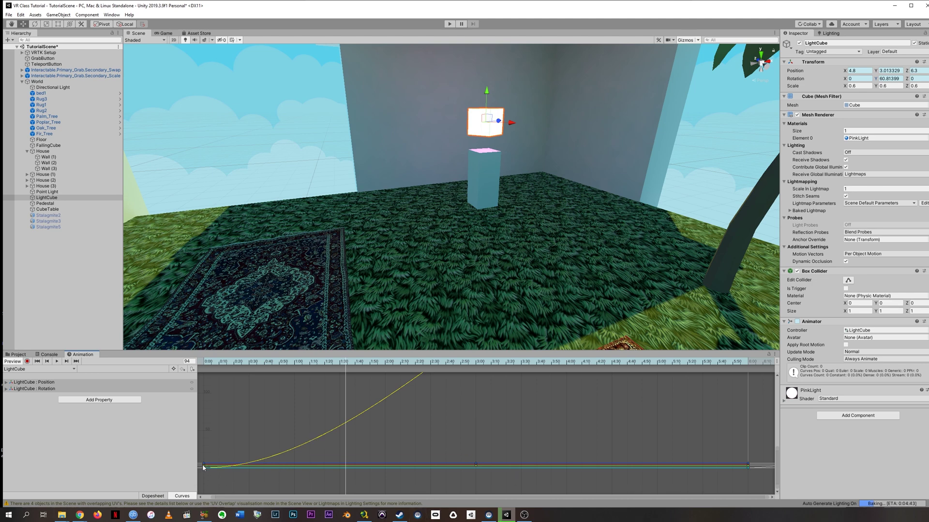
{"action": "scroll", "coordinate": [204, 468], "scroll_direction": "up", "scroll_amount": 6}
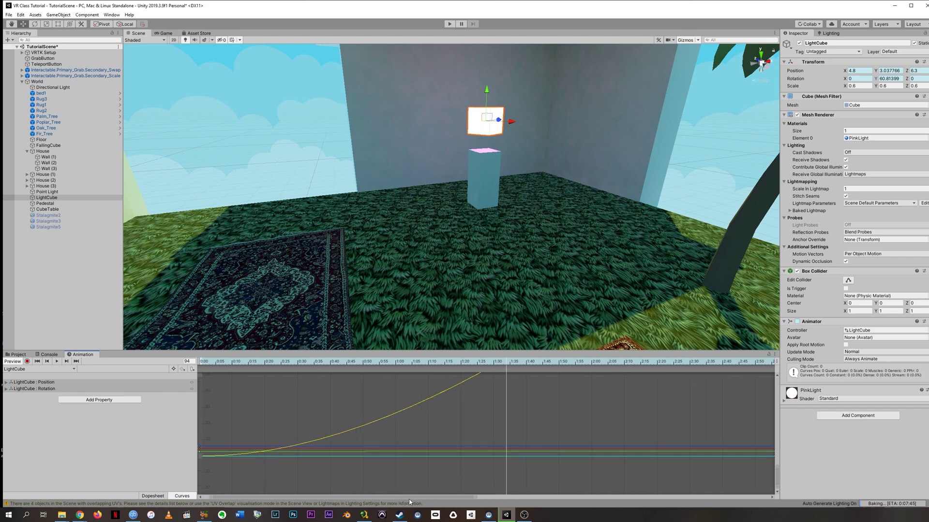
{"action": "left_click_drag", "start_coordinate": [409, 500], "coordinate": [403, 500]}
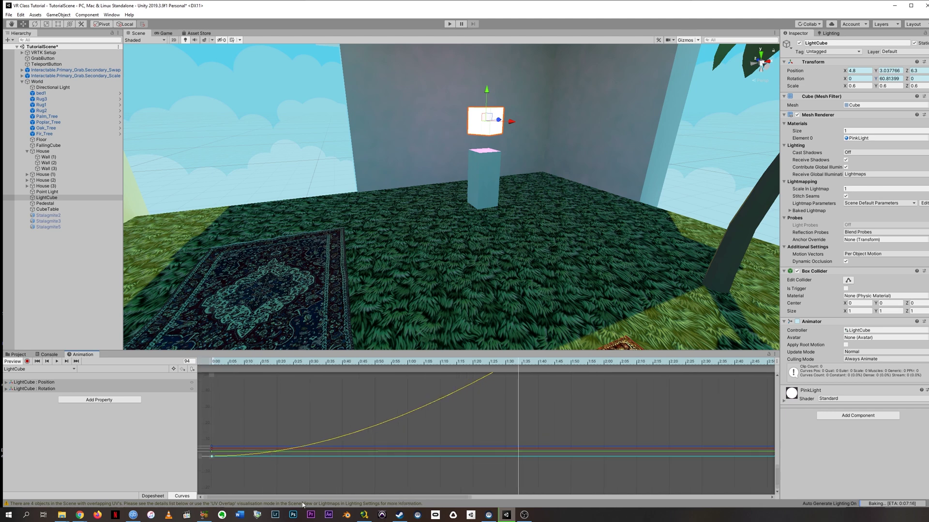
{"action": "left_click", "coordinate": [7, 390]}
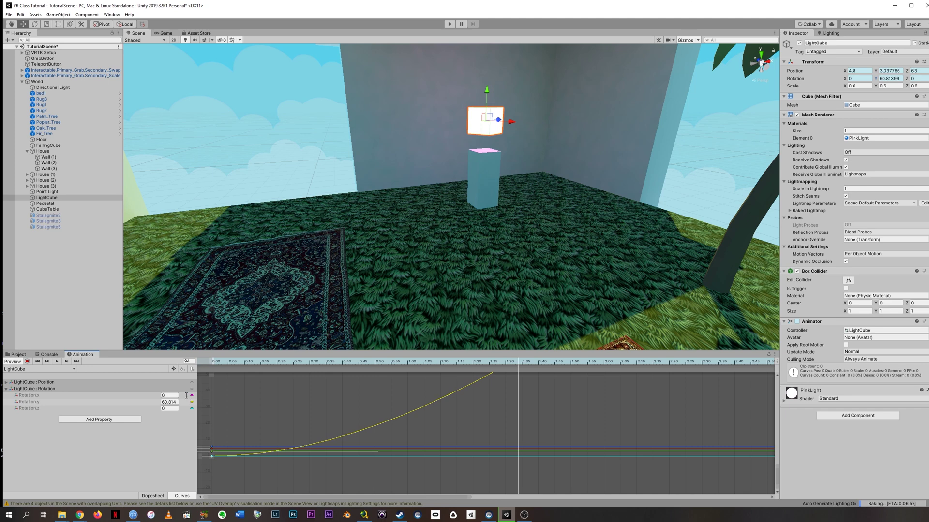
{"action": "left_click", "coordinate": [29, 382]}
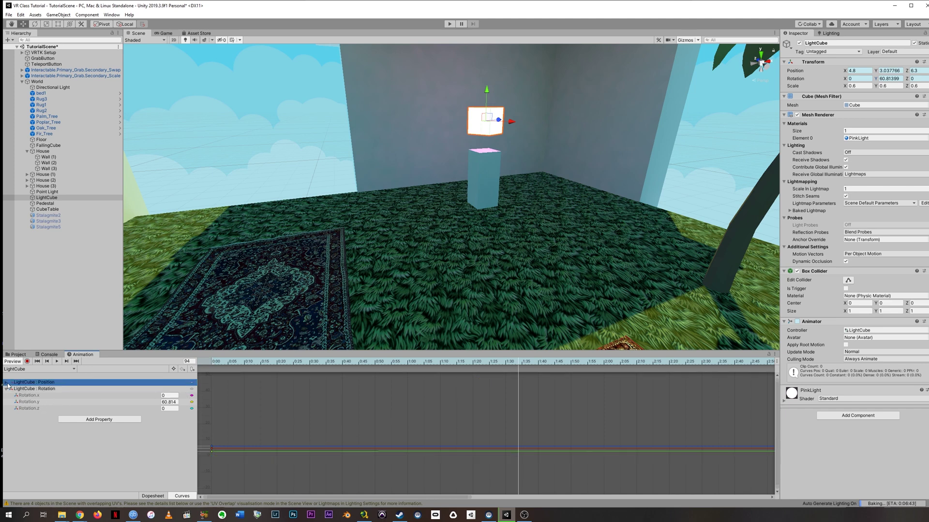
{"action": "left_click", "coordinate": [55, 402]}
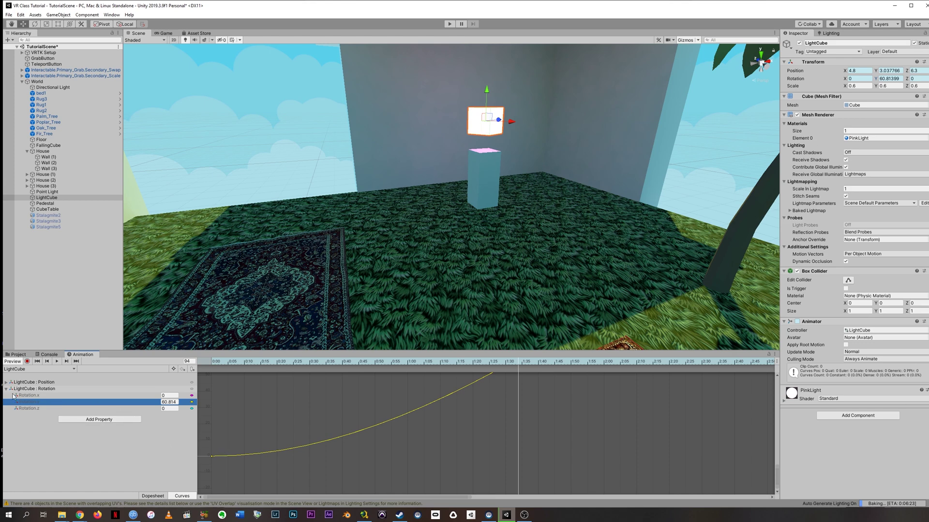
Step: Set the right tangent of the Rotation.y key at 0:00 to Linear
{"action": "right_click", "coordinate": [212, 457]}
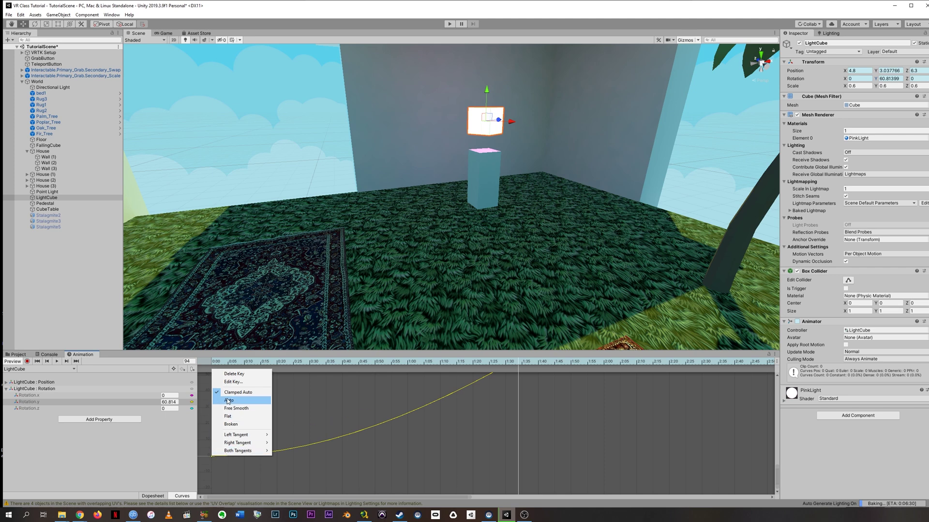
{"action": "mouse_move", "coordinate": [247, 444]}
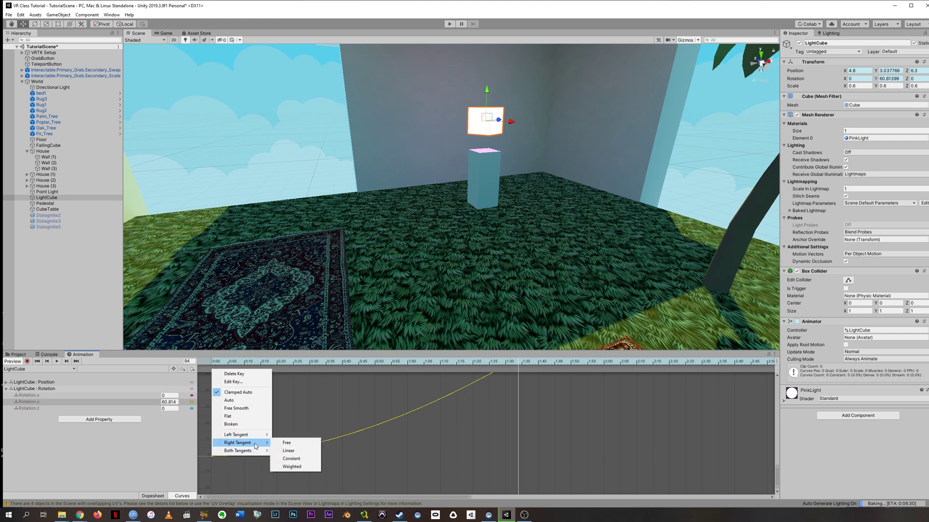
{"action": "left_click", "coordinate": [298, 452]}
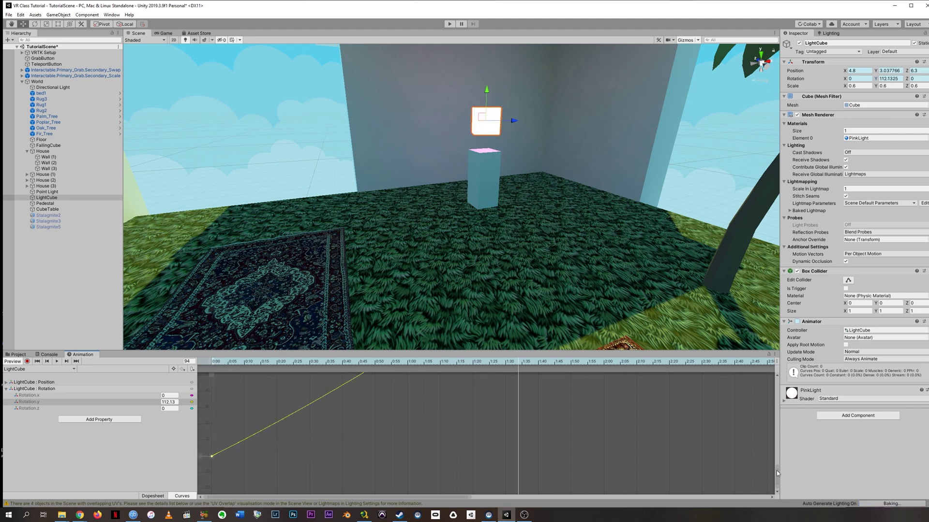
Step: Set the left tangent of the final Rotation.y key at 6:00 to Linear
{"action": "left_click_drag", "start_coordinate": [777, 477], "coordinate": [783, 430]}
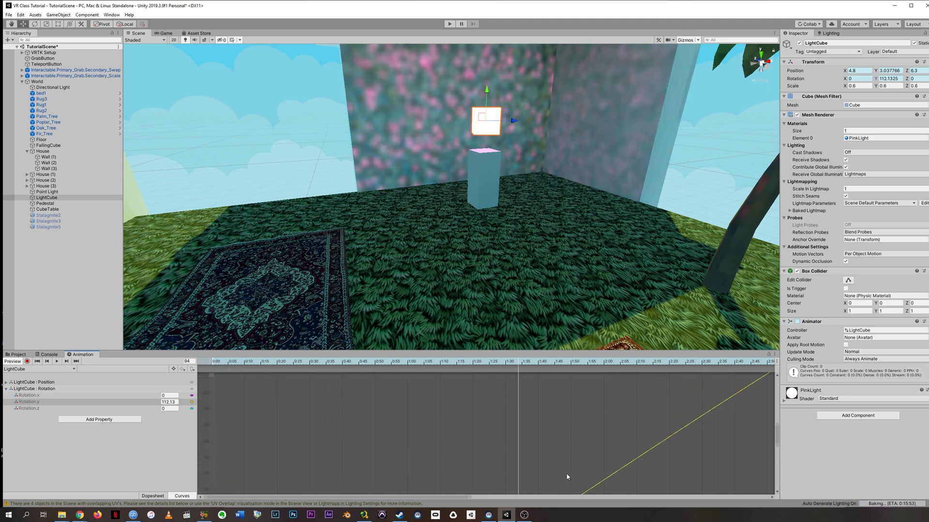
{"action": "left_click_drag", "start_coordinate": [420, 496], "coordinate": [639, 497]}
{"action": "left_click_drag", "start_coordinate": [777, 434], "coordinate": [777, 392]}
{"action": "left_click_drag", "start_coordinate": [436, 498], "coordinate": [607, 498]}
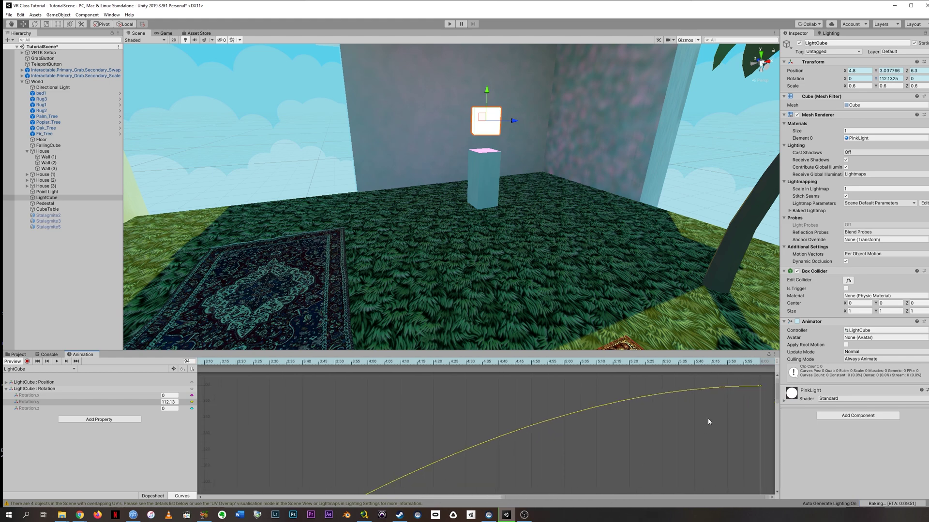
{"action": "right_click", "coordinate": [760, 387]}
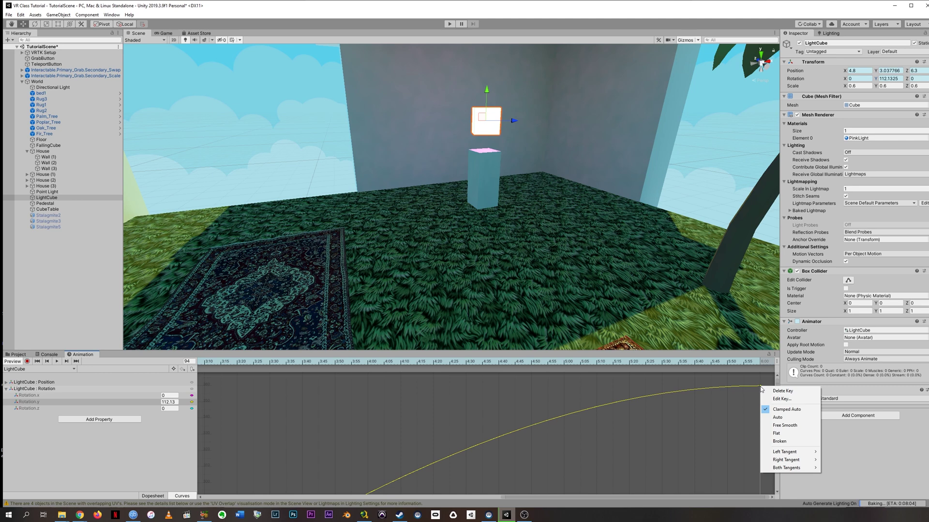
{"action": "mouse_move", "coordinate": [786, 453]}
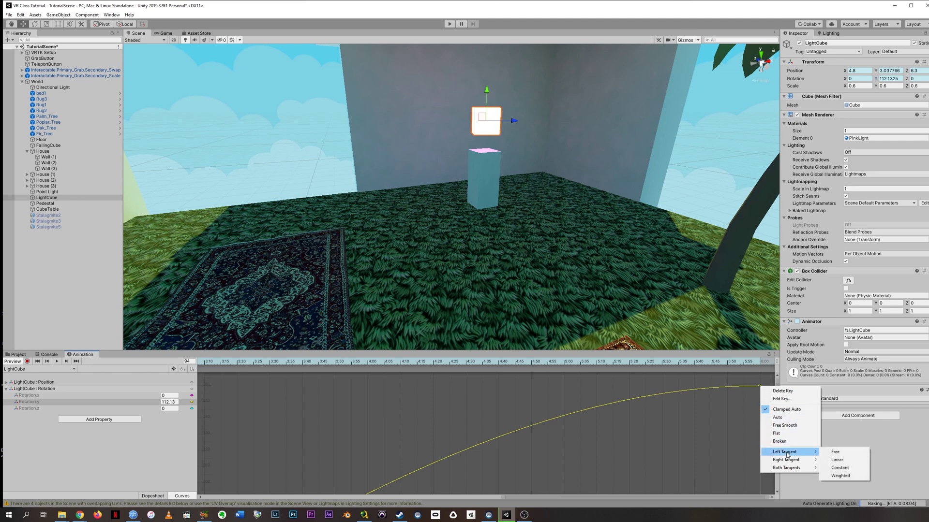
{"action": "left_click", "coordinate": [838, 460]}
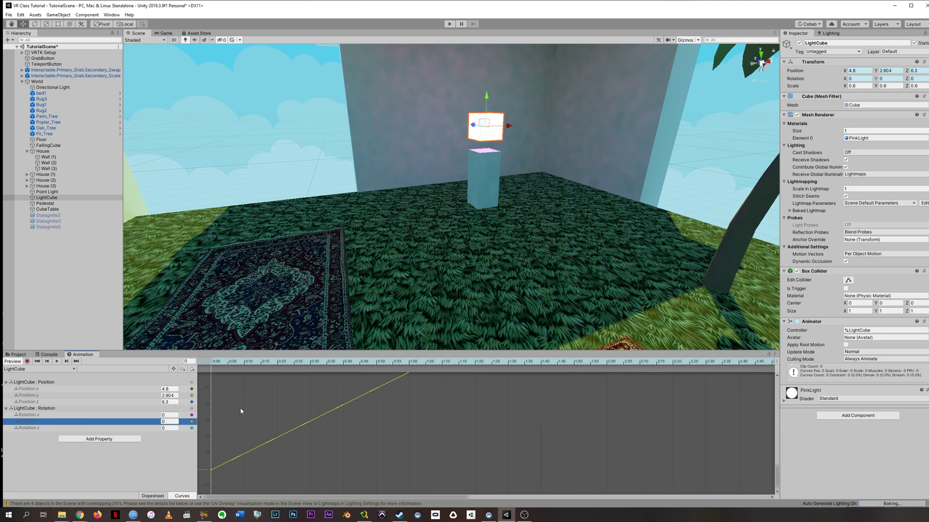
Step: Play the LightCube clip while examining the Rotation.y curve and the Position.y curve
{"action": "scroll", "coordinate": [239, 407], "scroll_direction": "down", "scroll_amount": 2}
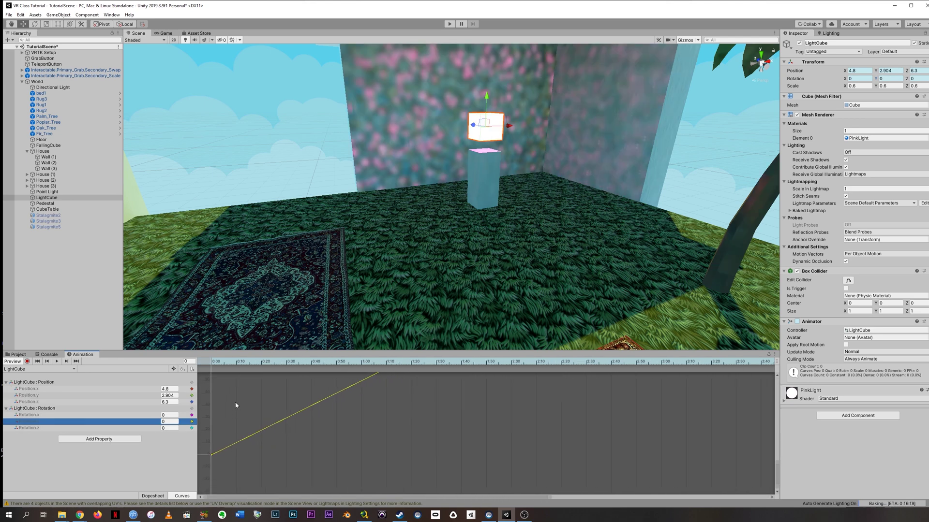
{"action": "key", "text": "space"}
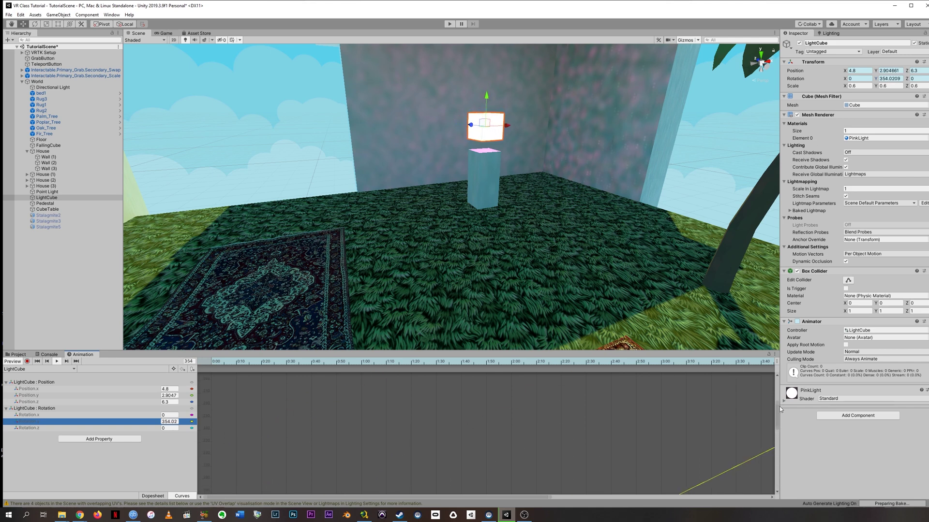
{"action": "left_click_drag", "start_coordinate": [512, 497], "coordinate": [665, 496]}
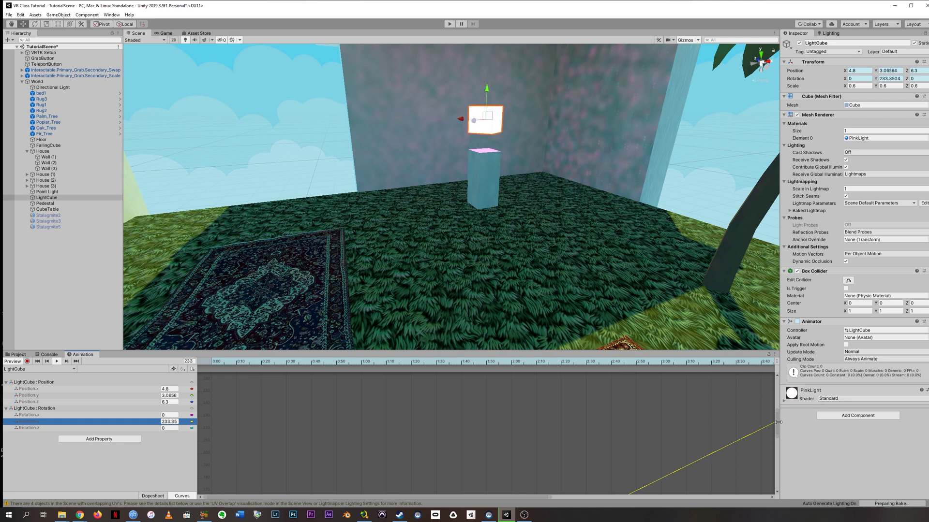
{"action": "left_click_drag", "start_coordinate": [776, 423], "coordinate": [759, 474]}
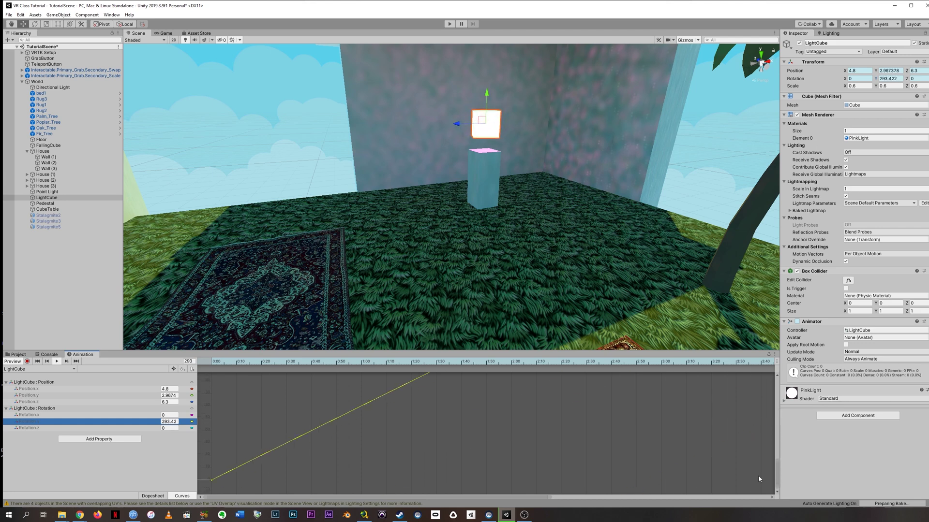
{"action": "left_click", "coordinate": [73, 395]}
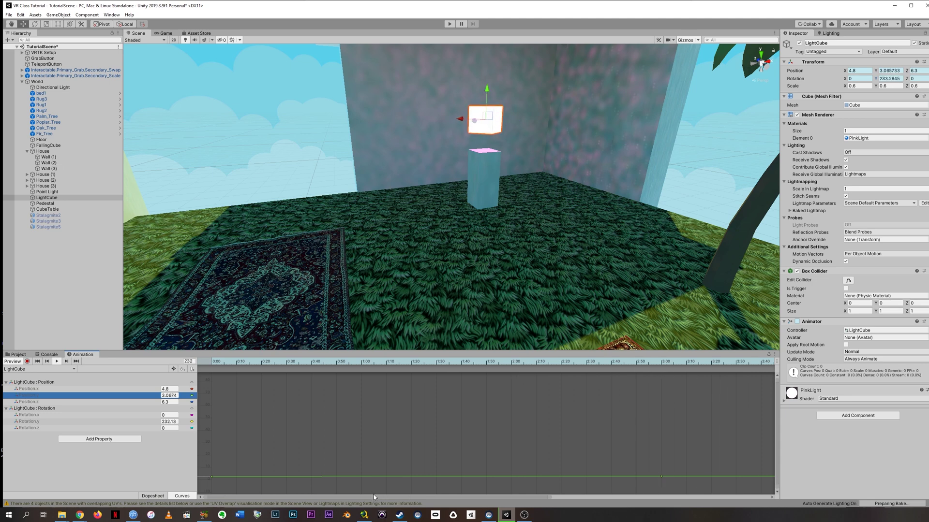
{"action": "scroll", "coordinate": [596, 463], "scroll_direction": "up", "scroll_amount": 1}
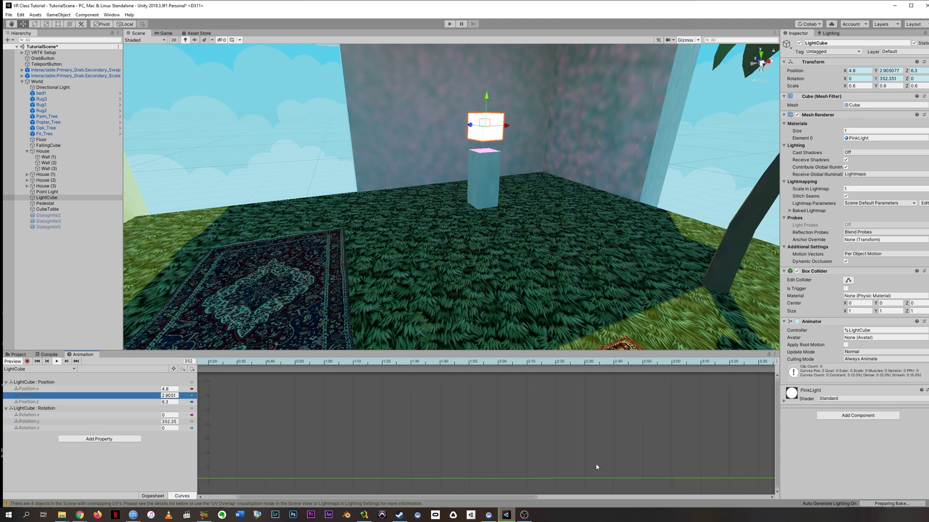
{"action": "scroll", "coordinate": [600, 459], "scroll_direction": "up", "scroll_amount": 3}
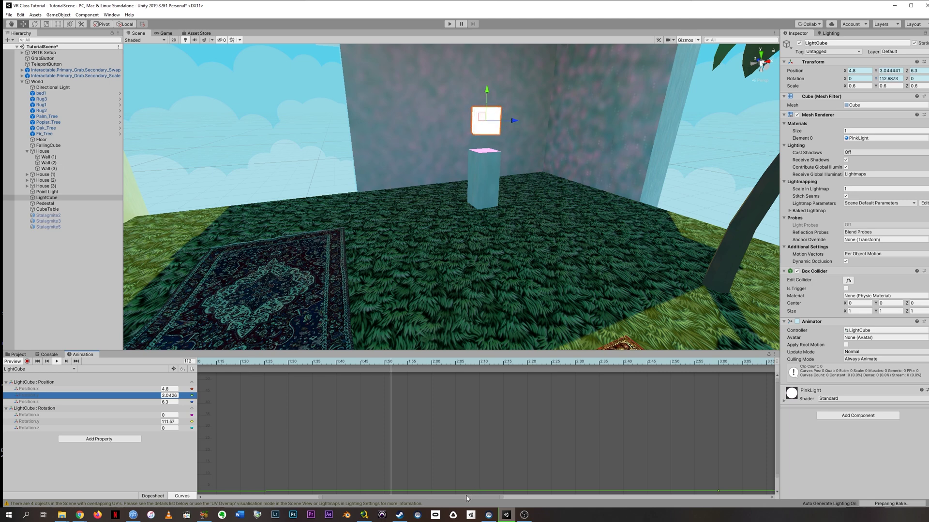
{"action": "left_click_drag", "start_coordinate": [466, 496], "coordinate": [356, 497]}
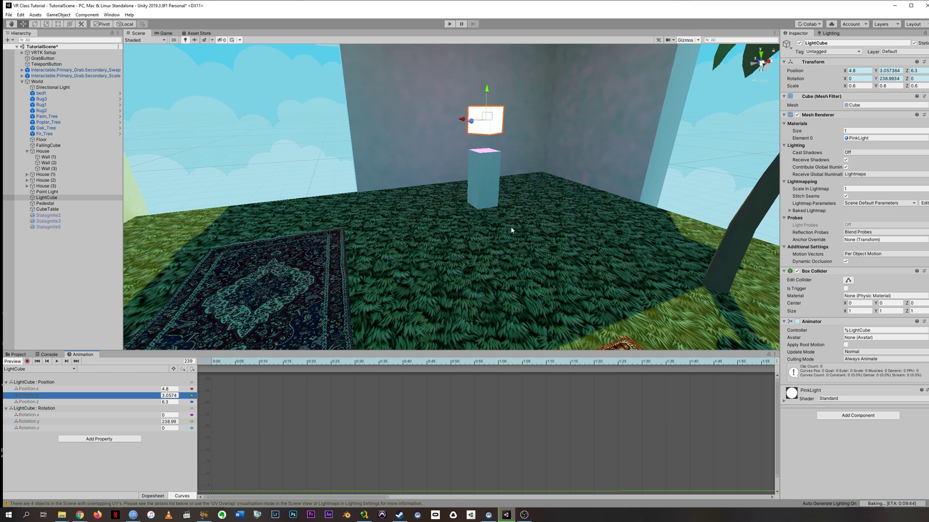
{"action": "mouse_move", "coordinate": [360, 195]}
{"action": "right_mouse_down"}
{"action": "mouse_move", "coordinate": [368, 224]}
{"action": "mouse_move", "coordinate": [371, 208]}
{"action": "right_mouse_up"}
{"action": "right_click_drag", "start_coordinate": [329, 186], "coordinate": [409, 198]}
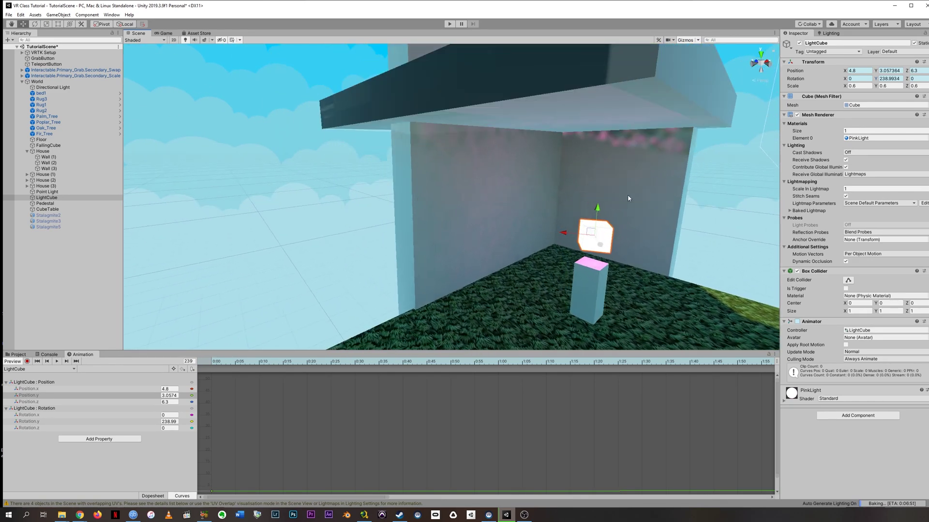
{"action": "right_click_drag", "start_coordinate": [634, 197], "coordinate": [611, 207]}
{"action": "scroll", "coordinate": [487, 98], "scroll_direction": "down", "scroll_amount": 3}
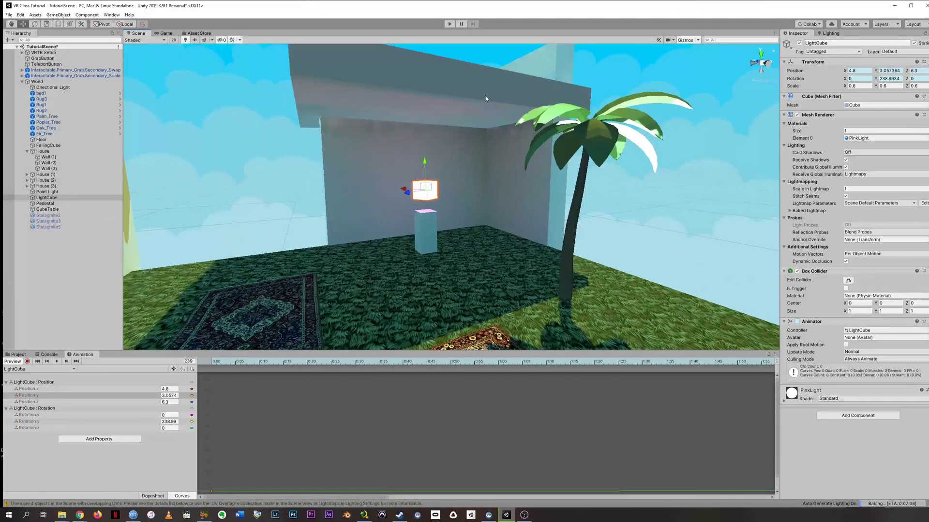
{"action": "middle_click_drag", "start_coordinate": [374, 202], "coordinate": [401, 203]}
{"action": "scroll", "coordinate": [405, 202], "scroll_direction": "up", "scroll_amount": 4}
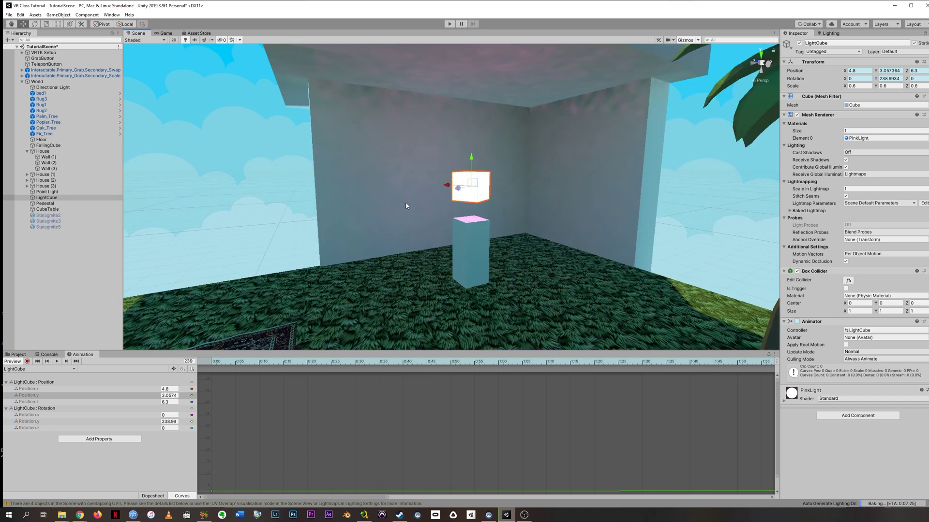
Step: Run the scene in play mode to check the animated LightCube above the pedestal, and stop it
{"action": "scroll", "coordinate": [405, 203], "scroll_direction": "down", "scroll_amount": 4}
{"action": "scroll", "coordinate": [406, 202], "scroll_direction": "up", "scroll_amount": 2}
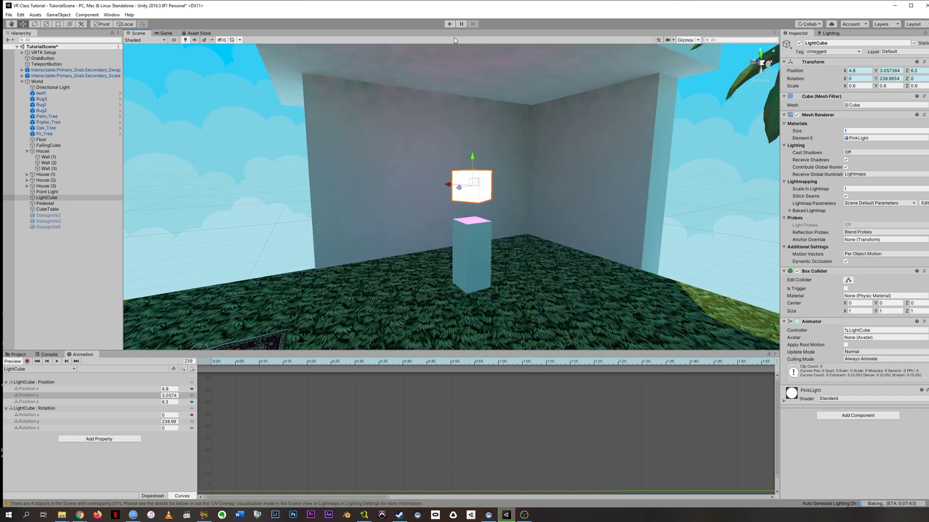
{"action": "right_click_drag", "start_coordinate": [268, 196], "coordinate": [446, 210]}
{"action": "key", "text": "f"}
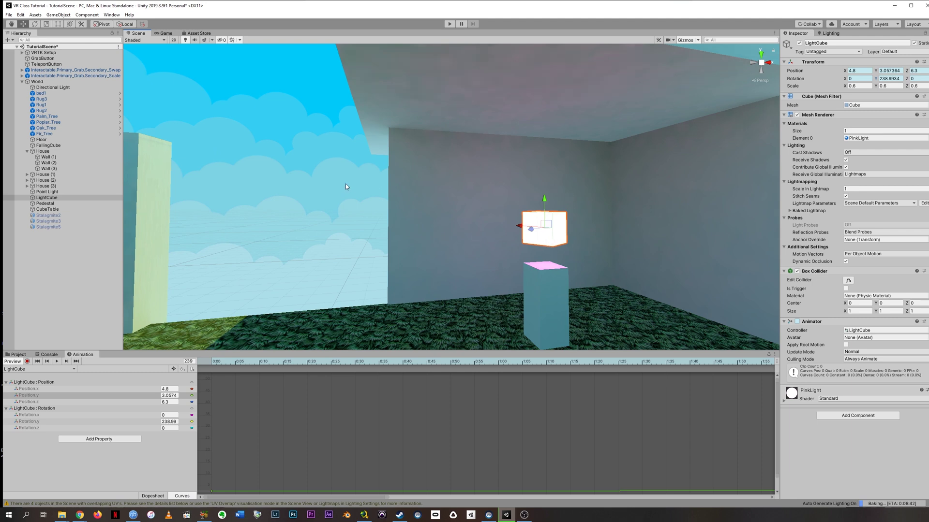
{"action": "right_click_drag", "start_coordinate": [305, 187], "coordinate": [394, 235]}
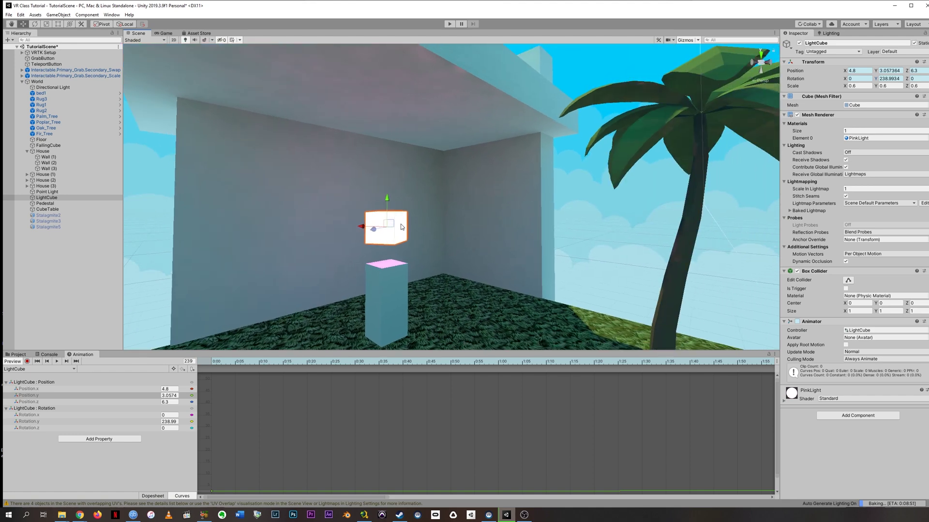
{"action": "right_click_drag", "start_coordinate": [328, 169], "coordinate": [310, 196]}
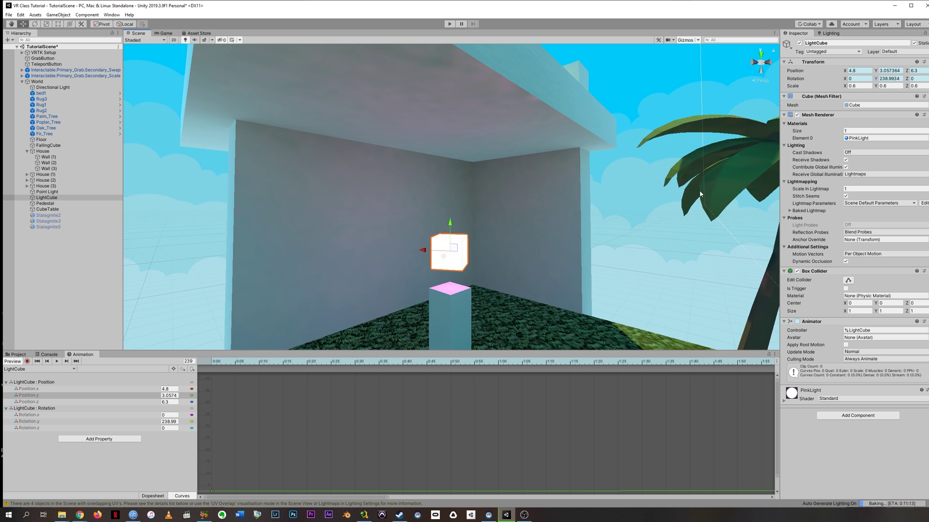
{"action": "left_click", "coordinate": [449, 25]}
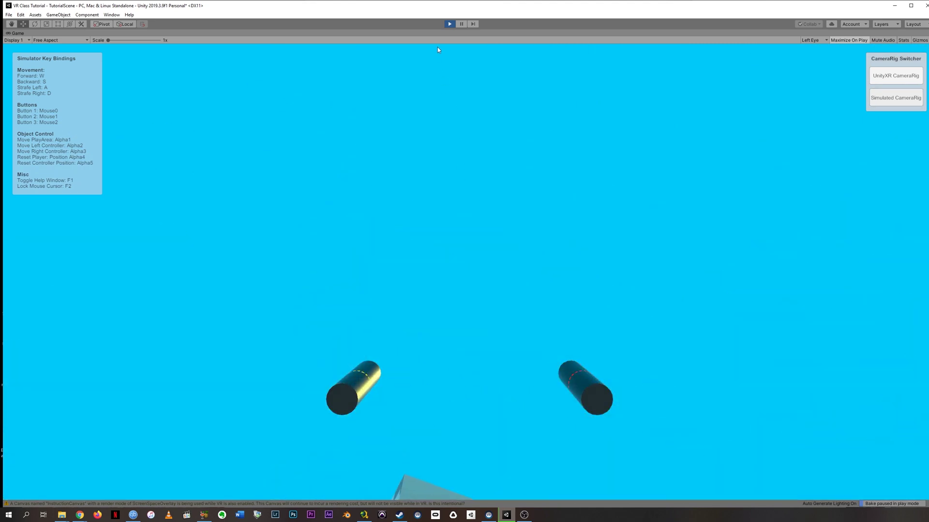
{"action": "left_click", "coordinate": [450, 24]}
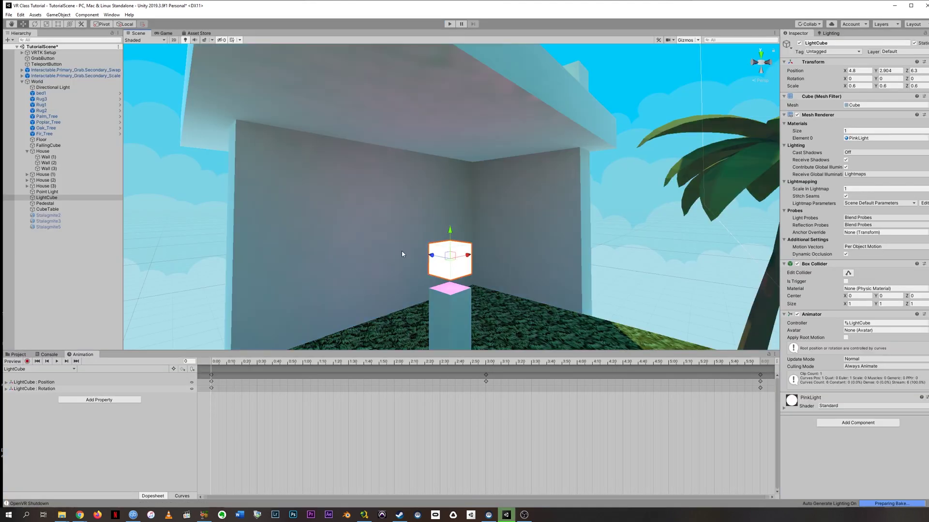
Step: Turn off the Static flag on the LightCube so its lighting is no longer baked
{"action": "left_click_drag", "start_coordinate": [500, 281], "coordinate": [515, 321], "text": "alt"}
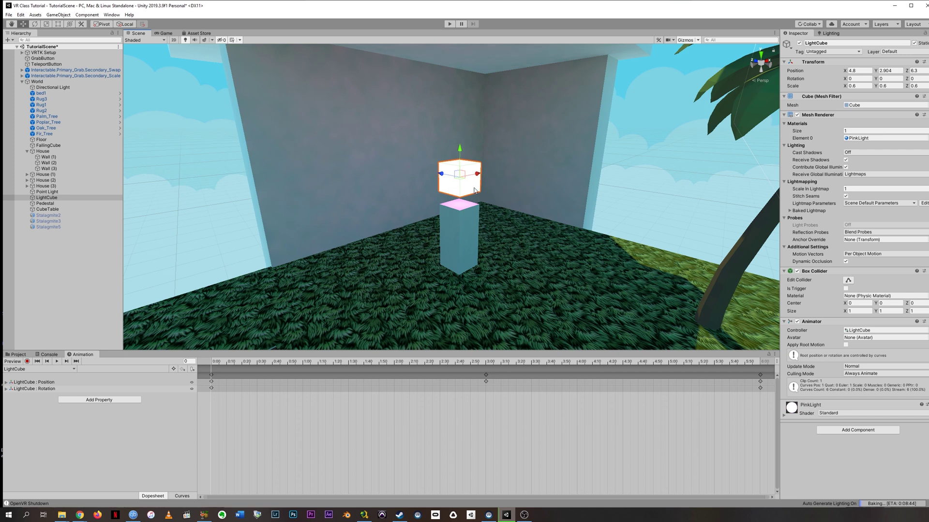
{"action": "left_click", "coordinate": [914, 43]}
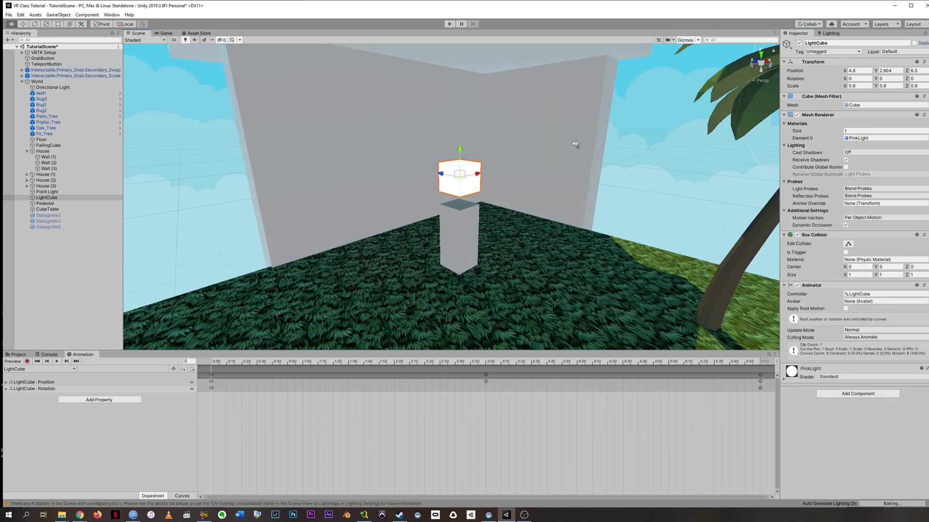
{"action": "mouse_move", "coordinate": [575, 144]}
{"action": "right_mouse_down"}
{"action": "mouse_move", "coordinate": [386, 115]}
{"action": "mouse_move", "coordinate": [553, 124]}
{"action": "mouse_move", "coordinate": [408, 133]}
{"action": "mouse_move", "coordinate": [546, 140]}
{"action": "right_mouse_up"}
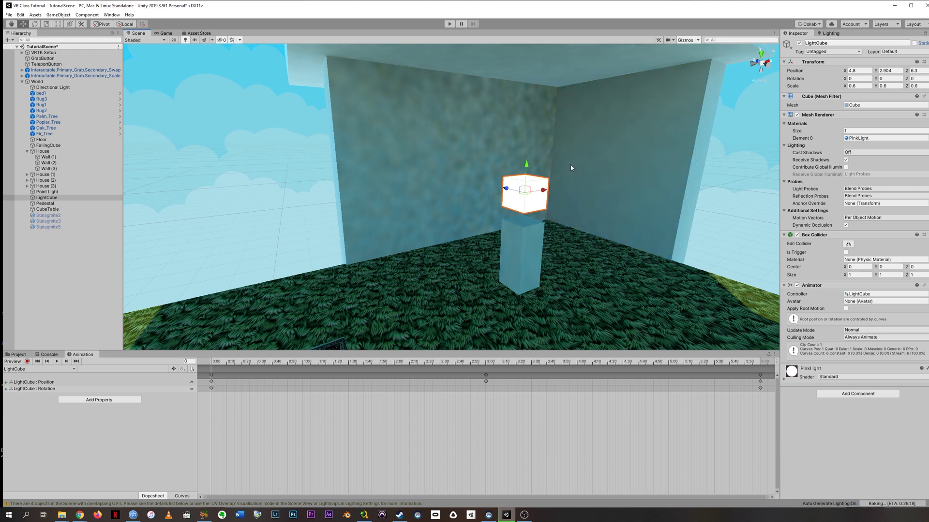
Step: Add a Point Light as a child of the LightCube
{"action": "right_click", "coordinate": [53, 201]}
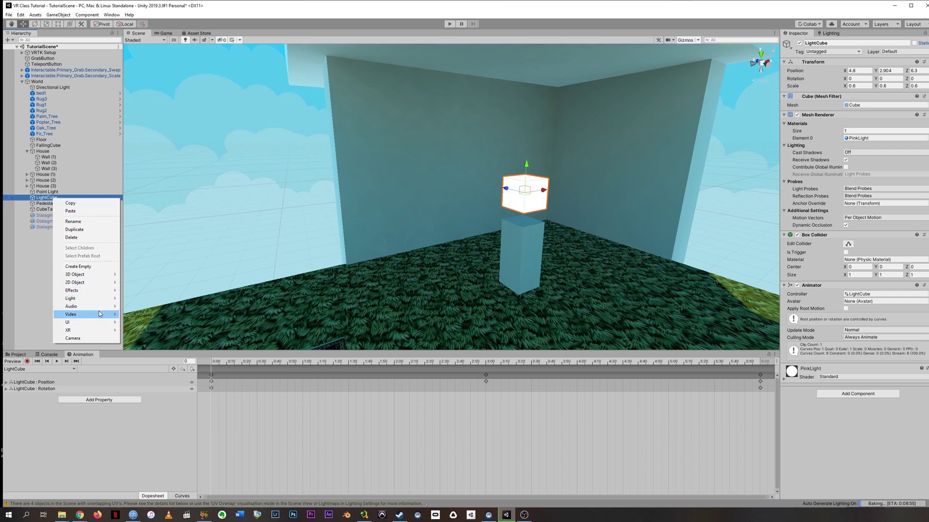
{"action": "mouse_move", "coordinate": [107, 300]}
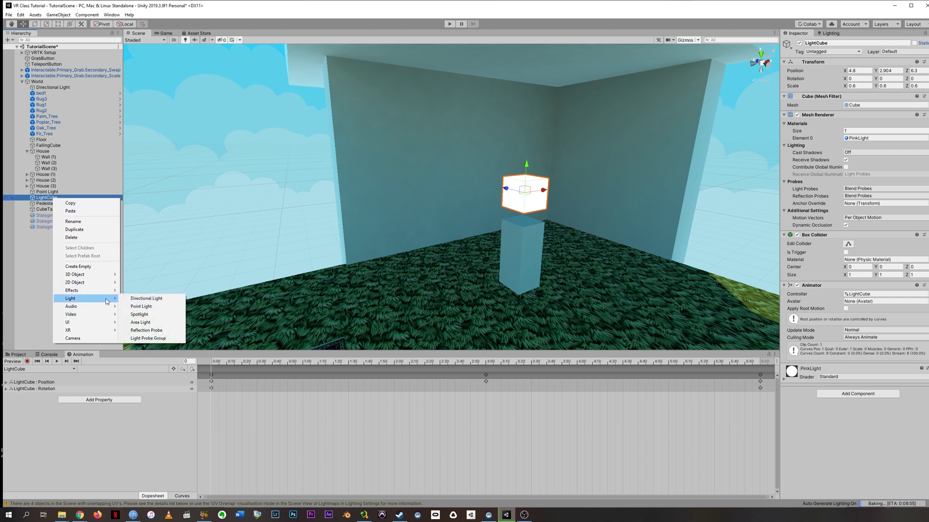
{"action": "left_click", "coordinate": [148, 311]}
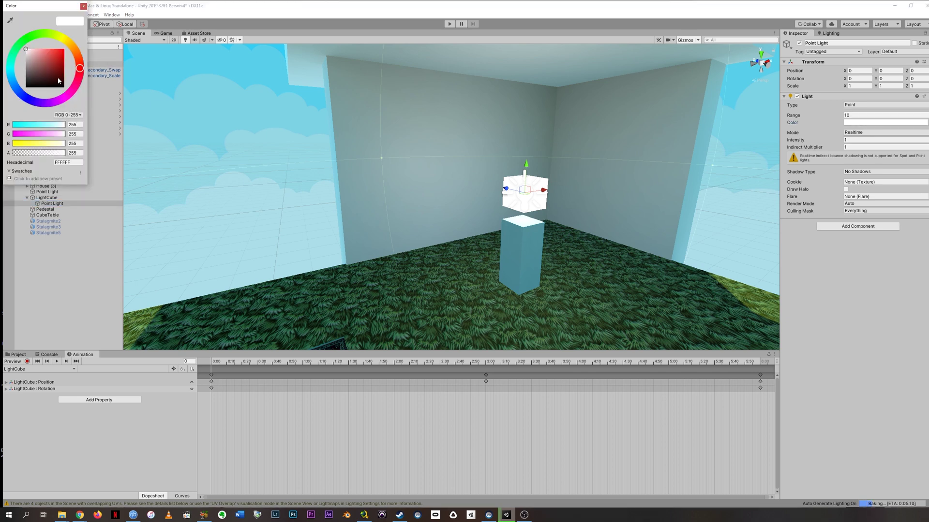
Step: Set the child Point Light's color to pale pink, FFBBFC
{"action": "left_click", "coordinate": [64, 98]}
{"action": "left_click", "coordinate": [39, 48]}
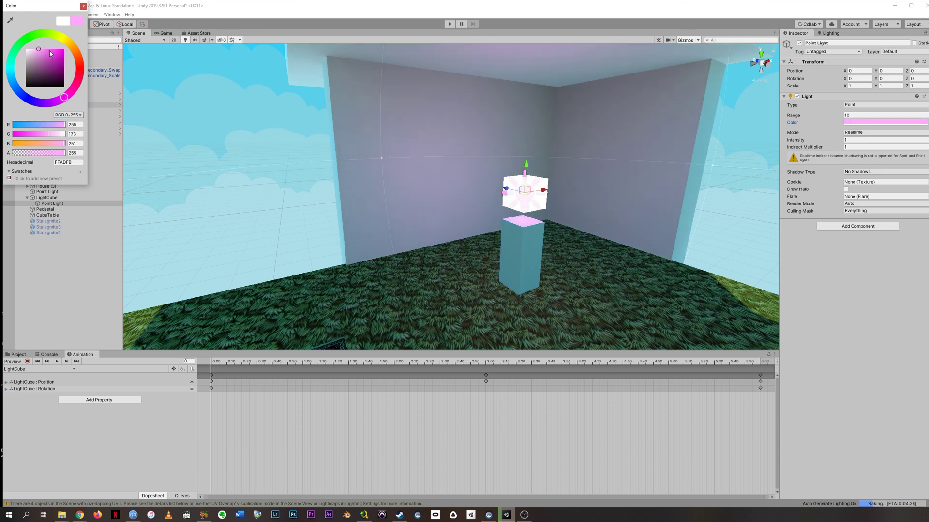
{"action": "left_click_drag", "start_coordinate": [44, 50], "coordinate": [36, 48]}
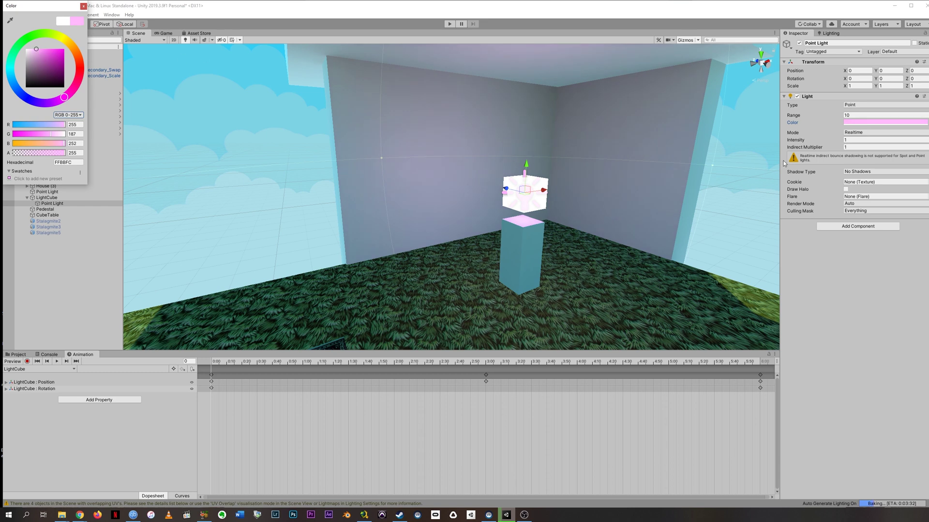
Step: Leave the child Point Light in Realtime mode and set its shadow type to Soft Shadows
{"action": "left_click", "coordinate": [856, 134]}
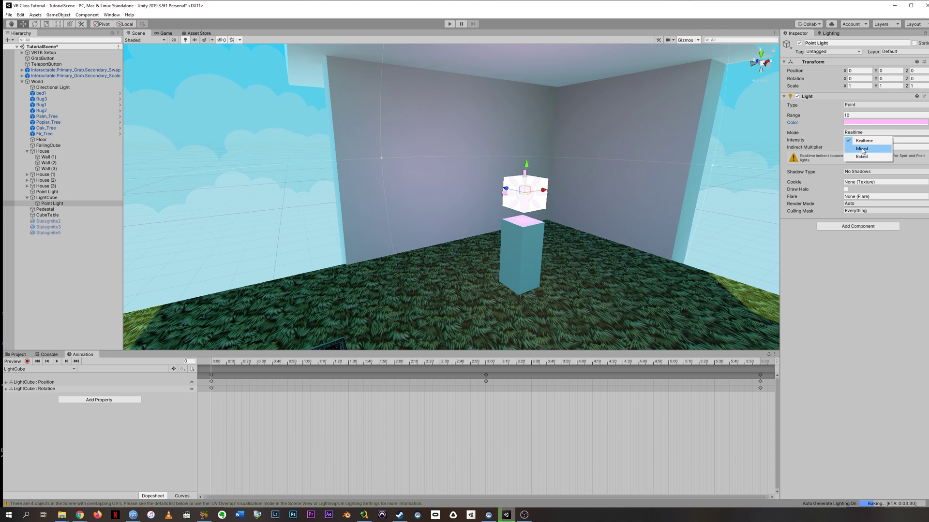
{"action": "left_click", "coordinate": [837, 128]}
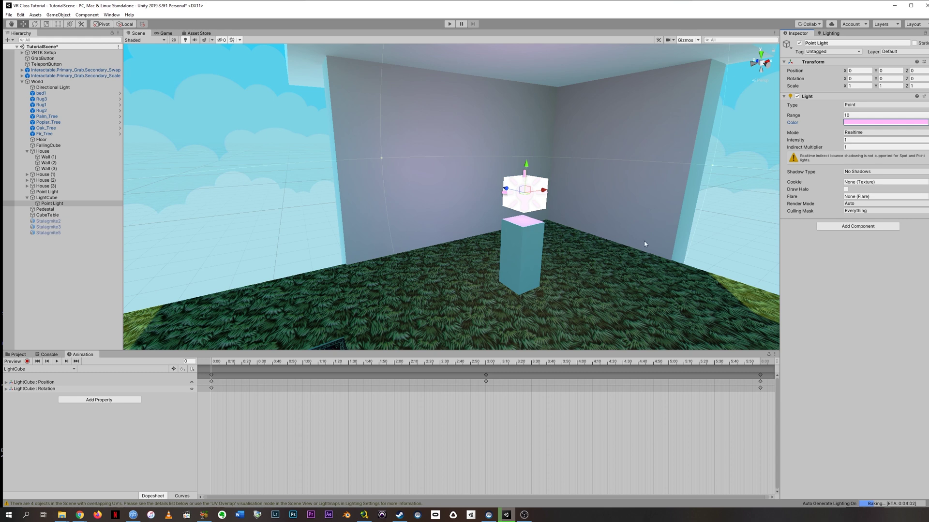
{"action": "left_click", "coordinate": [860, 173]}
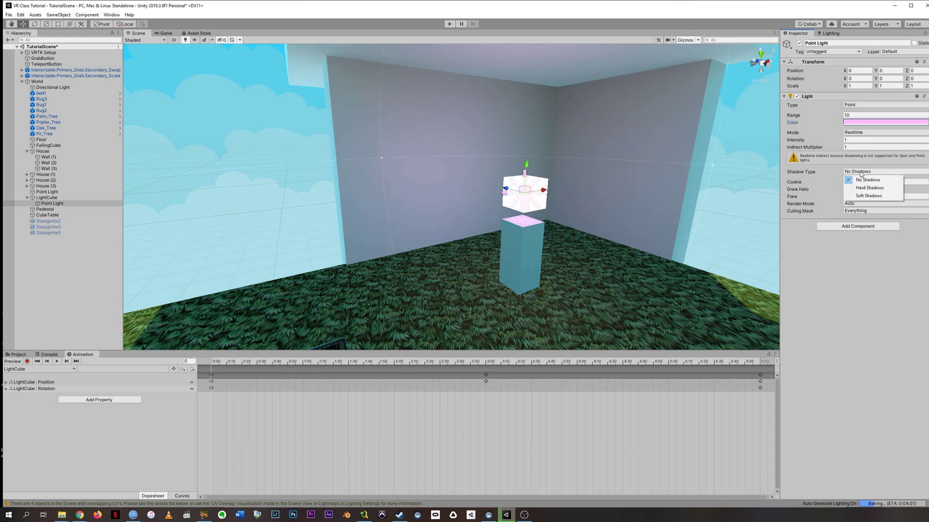
{"action": "left_click", "coordinate": [858, 196]}
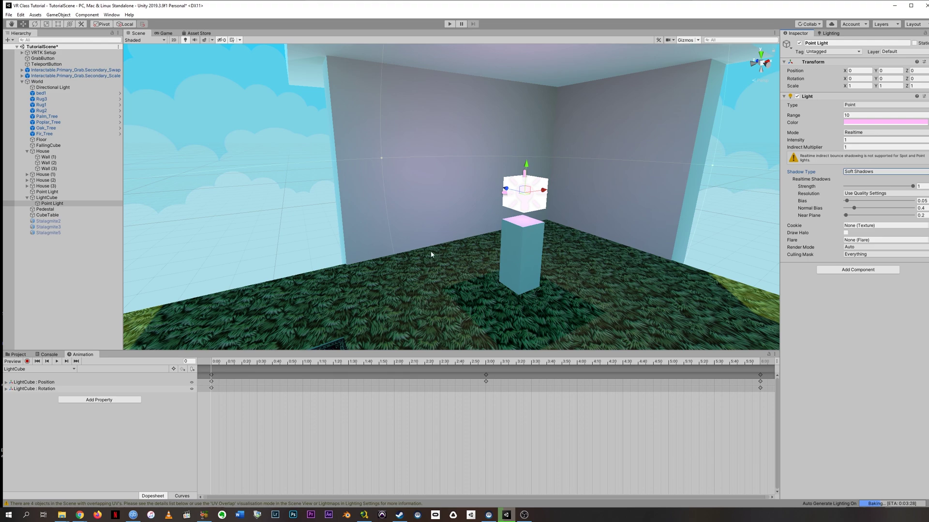
{"action": "right_click_drag", "start_coordinate": [431, 251], "coordinate": [436, 269]}
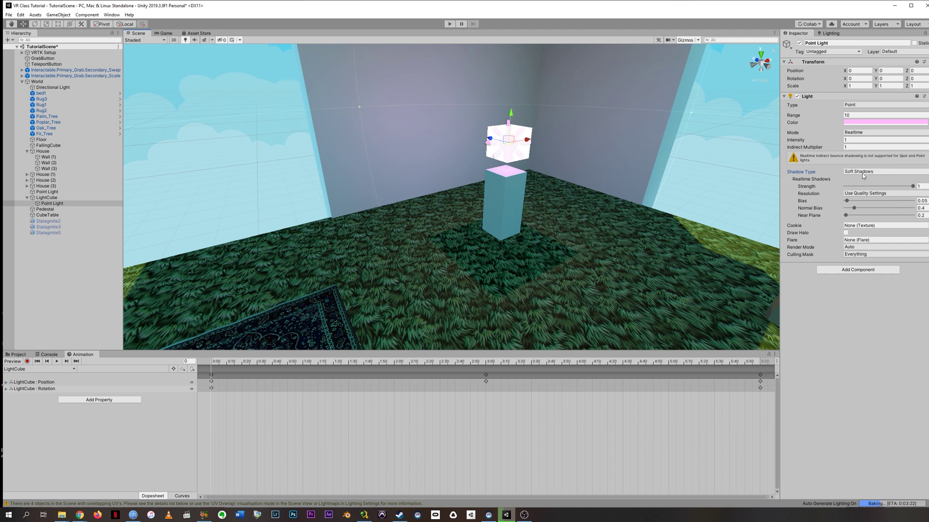
Step: Play the scene with the Simulated CameraRig and walk around the pedestal to examine the moving LightCube's light and shadows, ending with play mode stopped
{"action": "left_click", "coordinate": [451, 24]}
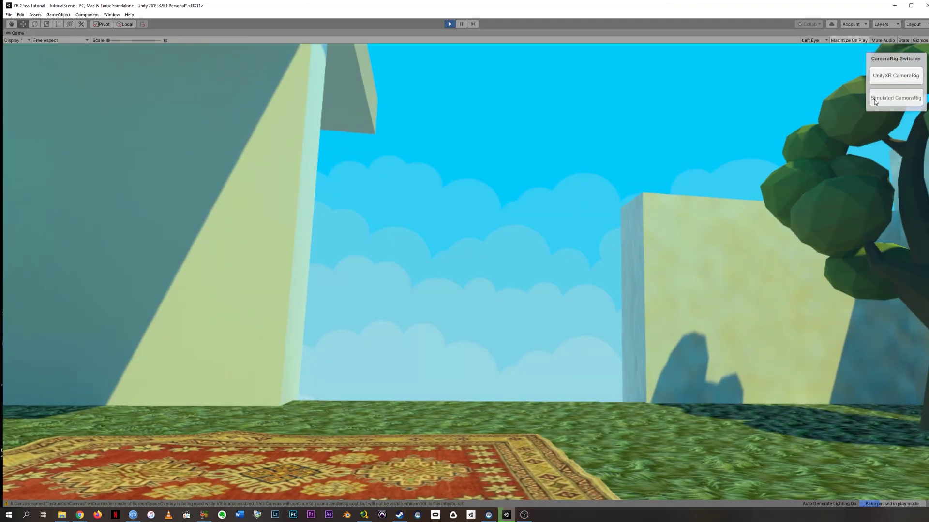
{"action": "left_click", "coordinate": [876, 98]}
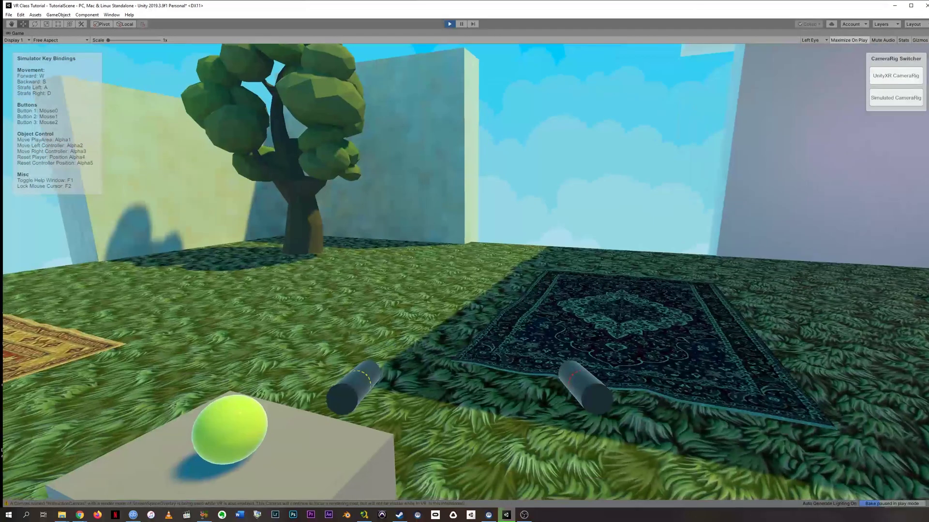
{"action": "key", "text": "w"}
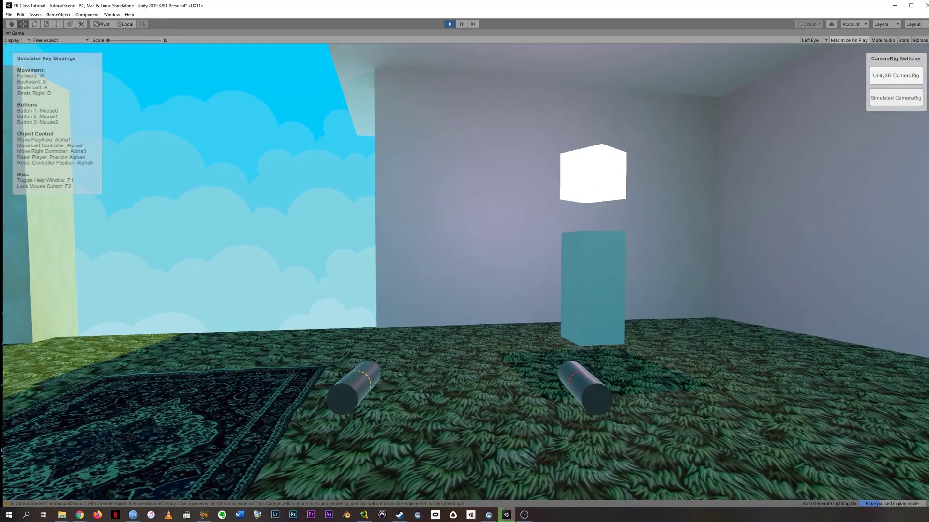
{"action": "key", "text": "w"}
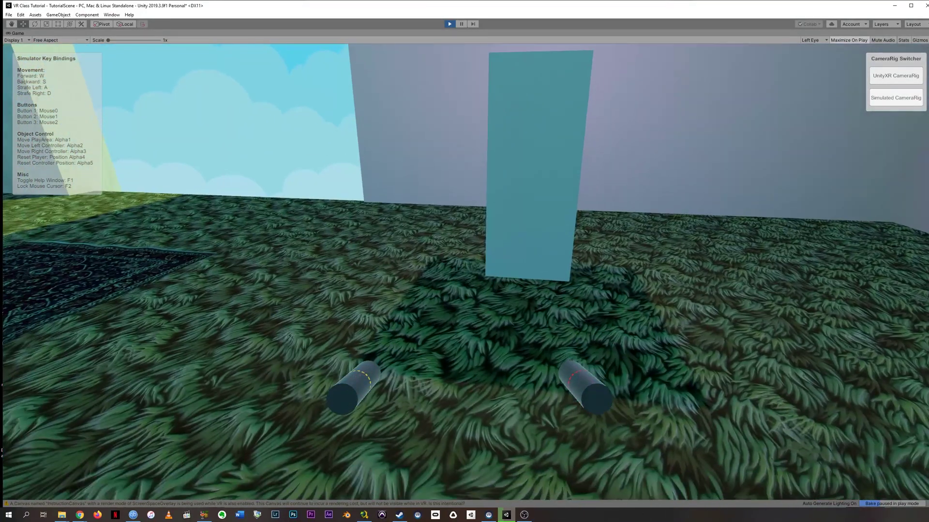
{"action": "key", "text": "w"}
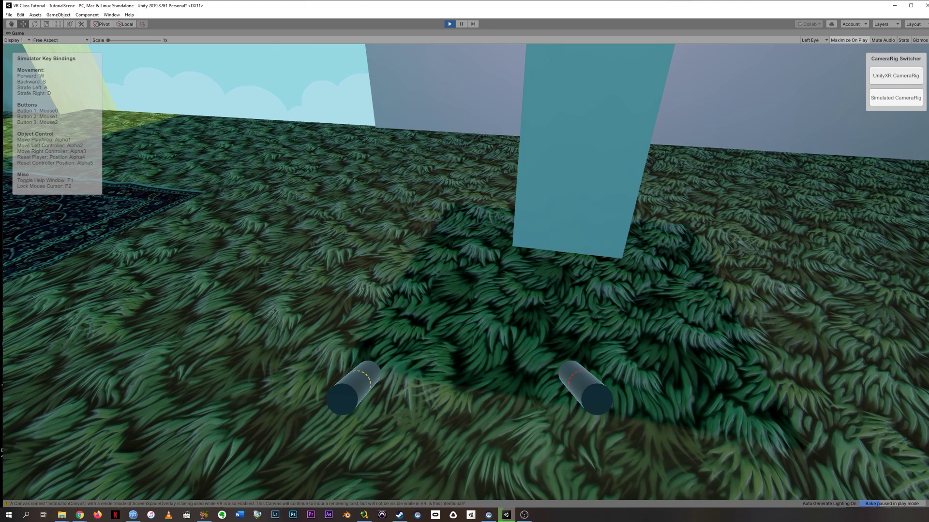
{"action": "key", "text": "w"}
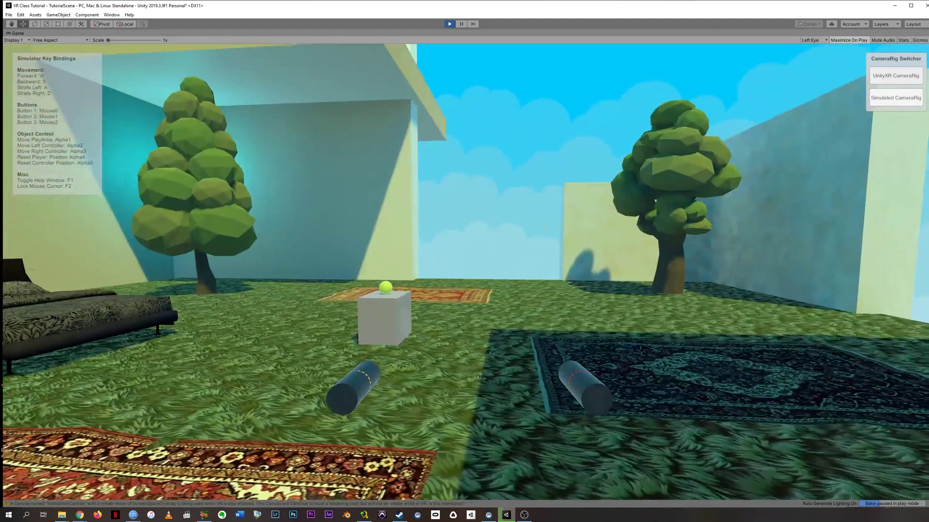
{"action": "key", "text": "w"}
{"action": "key", "text": "w"}
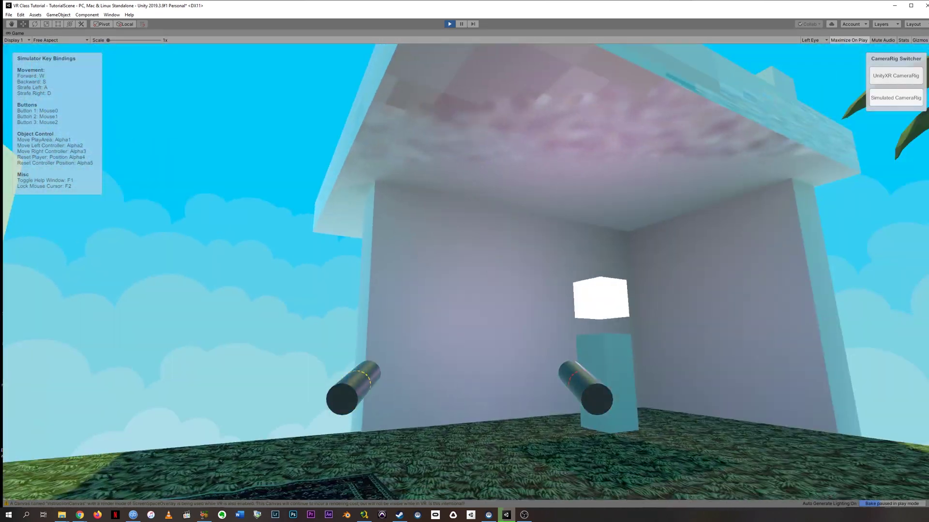
{"action": "key", "text": "w"}
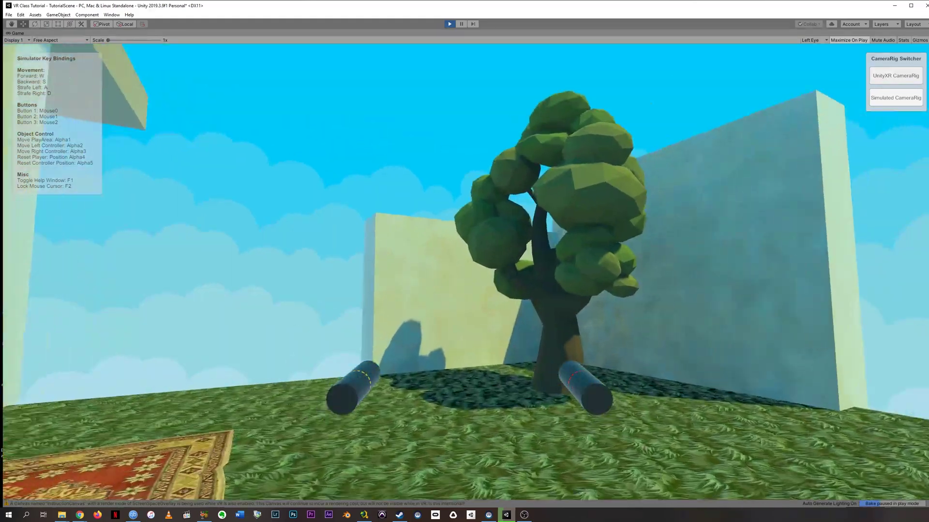
{"action": "key", "text": "d"}
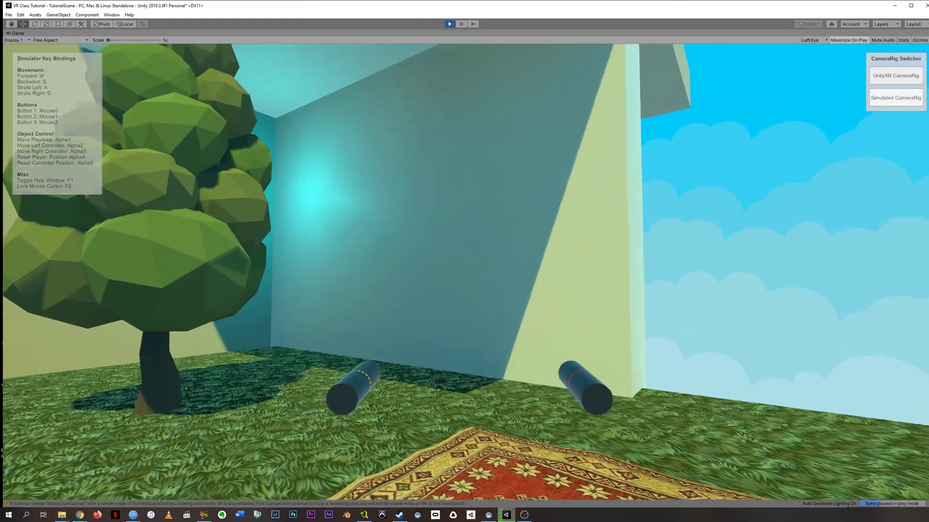
{"action": "key", "text": "w"}
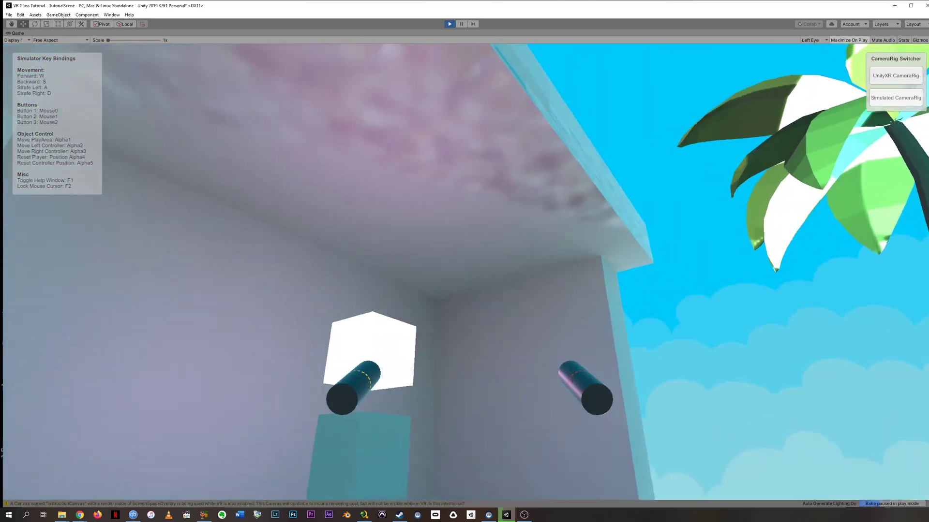
{"action": "key", "text": "w"}
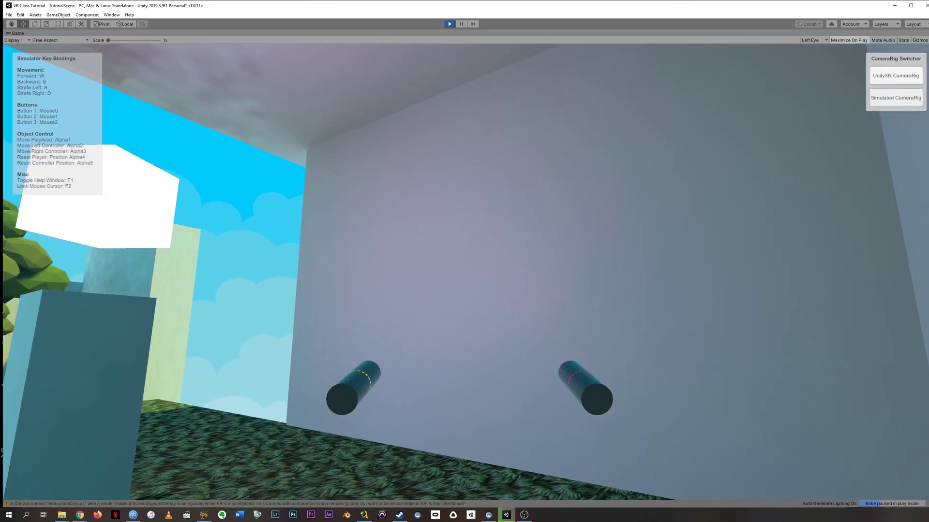
{"action": "key", "text": "a"}
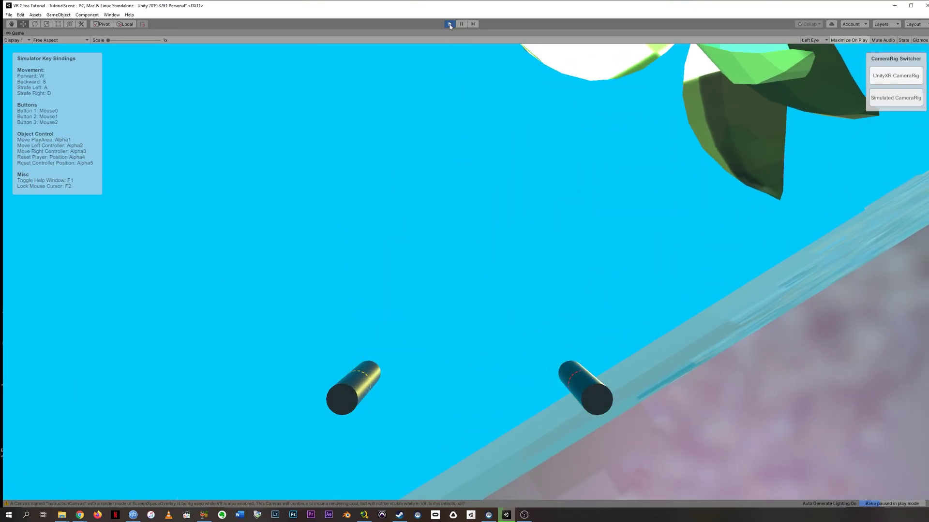
{"action": "left_click", "coordinate": [449, 24]}
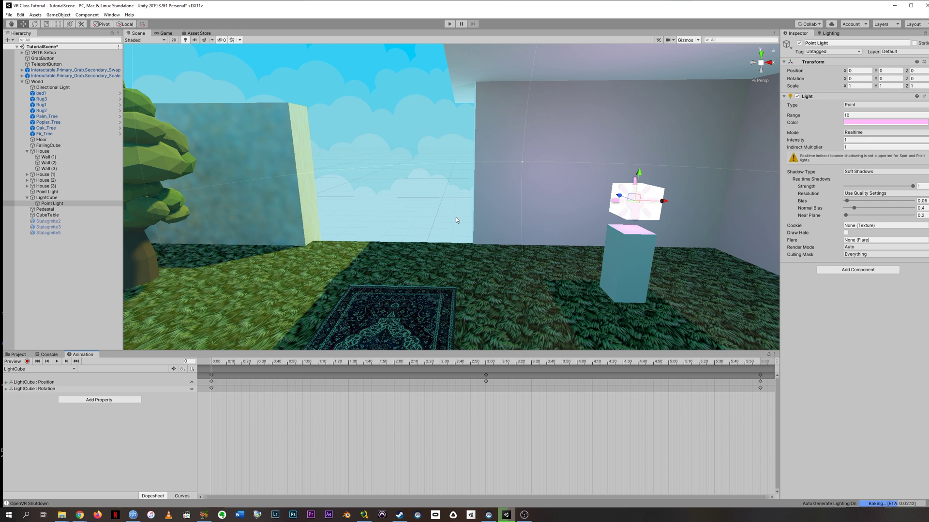
Step: Add the child Point Light's Light Intensity as an animated property of the LightCube clip
{"action": "left_click", "coordinate": [114, 405]}
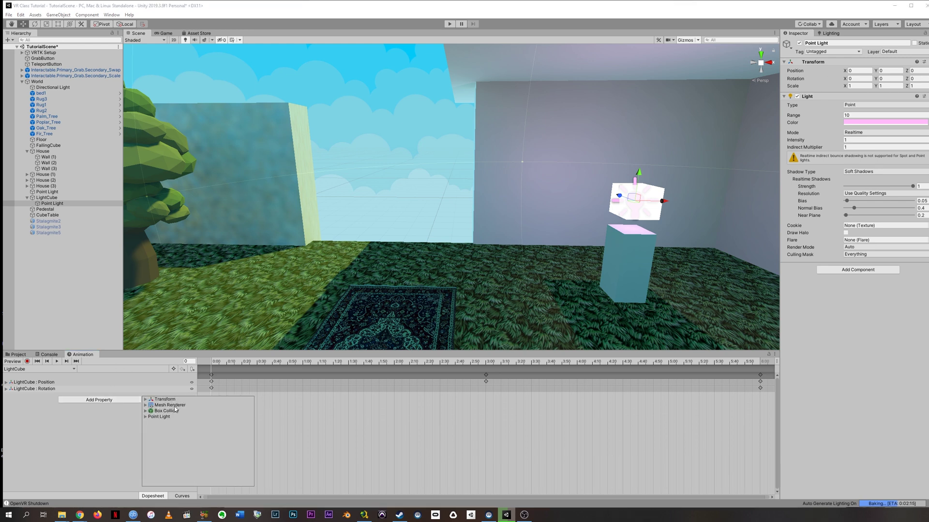
{"action": "left_click", "coordinate": [145, 417]}
{"action": "left_click", "coordinate": [150, 434]}
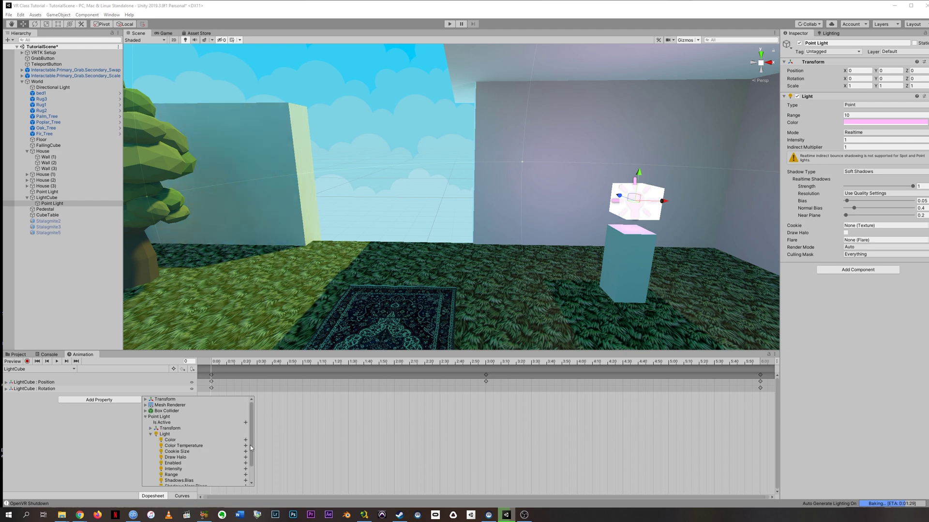
{"action": "scroll", "coordinate": [251, 448], "scroll_direction": "down", "scroll_amount": 3}
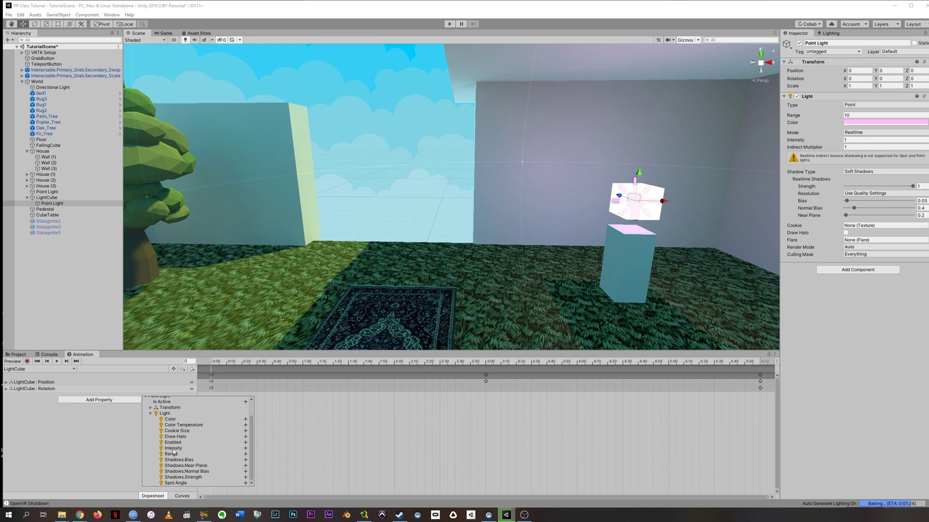
{"action": "left_click", "coordinate": [173, 450]}
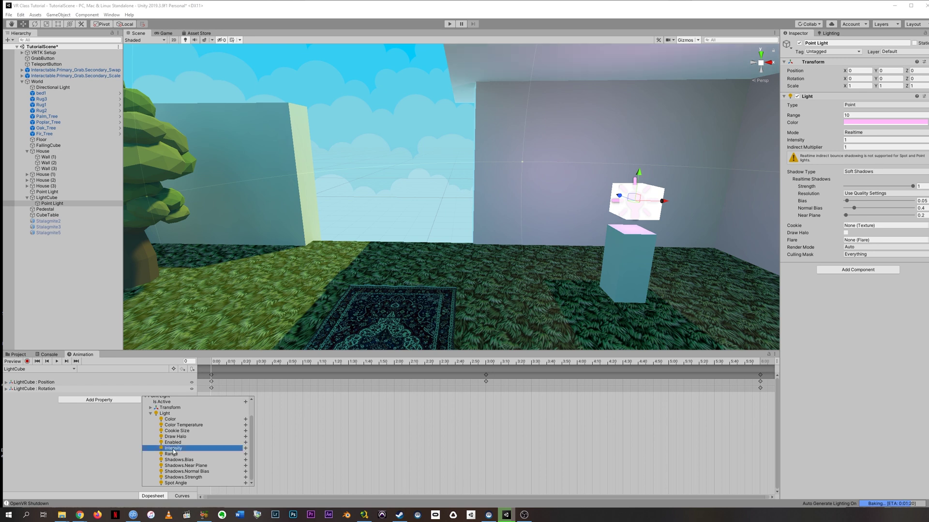
{"action": "left_click", "coordinate": [246, 450]}
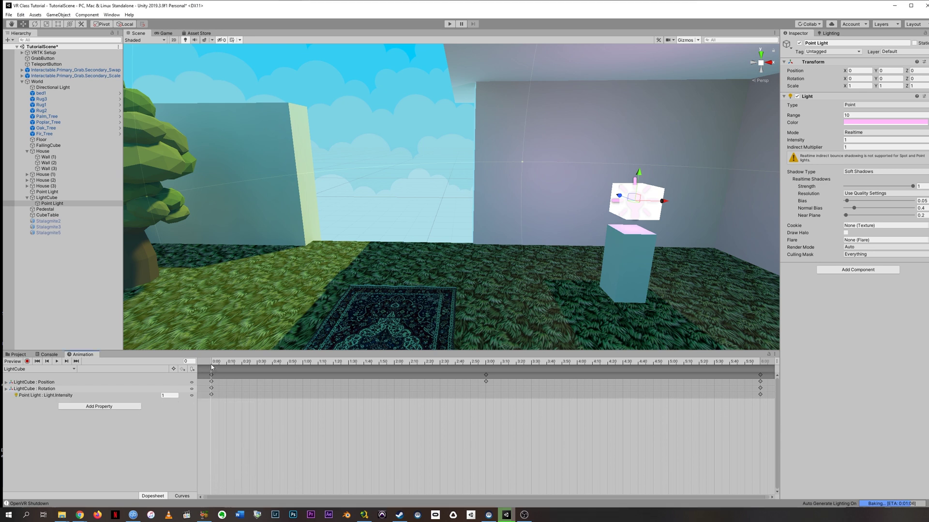
Step: Record a Point Light intensity keyframe of 1.2 at frame 30, and move that keyframe earlier to about frame 7
{"action": "left_click_drag", "start_coordinate": [211, 368], "coordinate": [258, 371]}
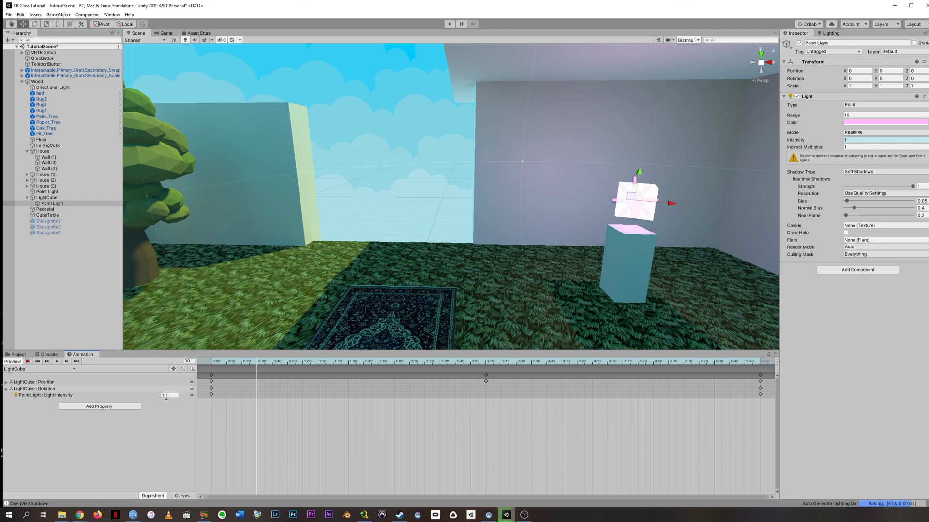
{"action": "left_click", "coordinate": [28, 363]}
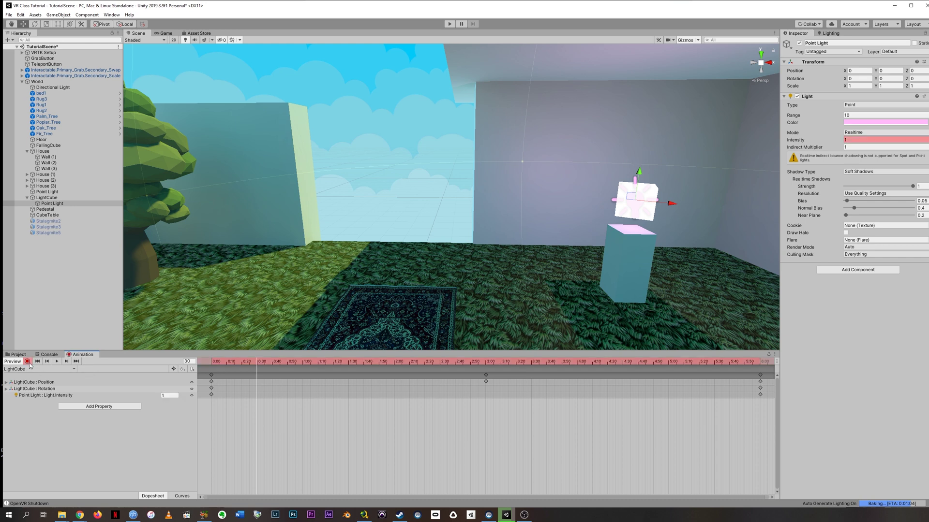
{"action": "left_click", "coordinate": [162, 396]}
{"action": "type", "text": "1.2"}
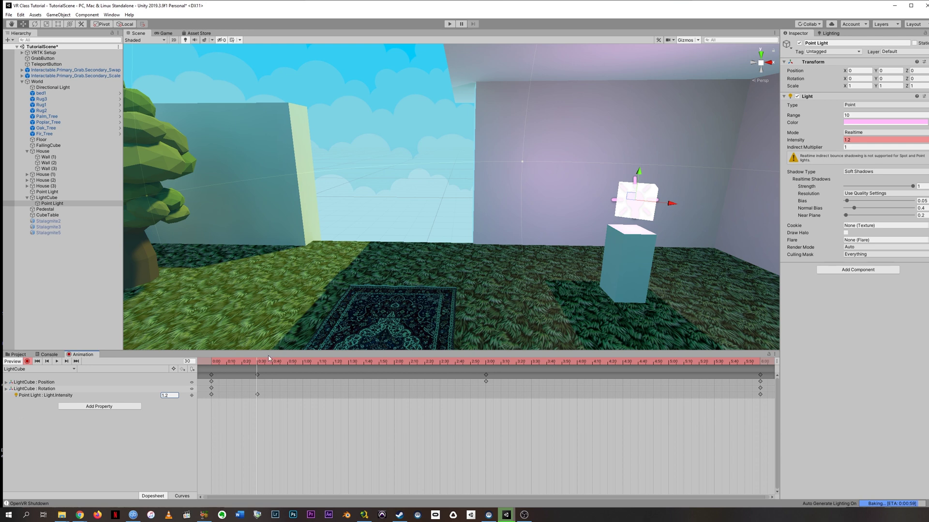
{"action": "mouse_move", "coordinate": [258, 362]}
{"action": "left_mouse_down"}
{"action": "mouse_move", "coordinate": [280, 363]}
{"action": "mouse_move", "coordinate": [242, 363]}
{"action": "left_mouse_up"}
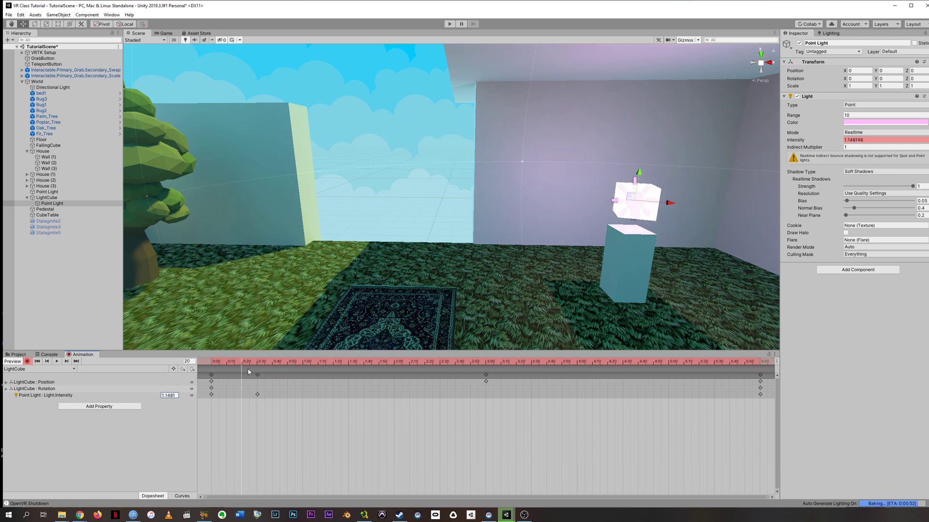
{"action": "left_click_drag", "start_coordinate": [259, 396], "coordinate": [223, 395]}
Step: Copy the starting intensity keyframe to frame 13 and the 1.2 intensity keyframe to frame 20
{"action": "left_click", "coordinate": [212, 394]}
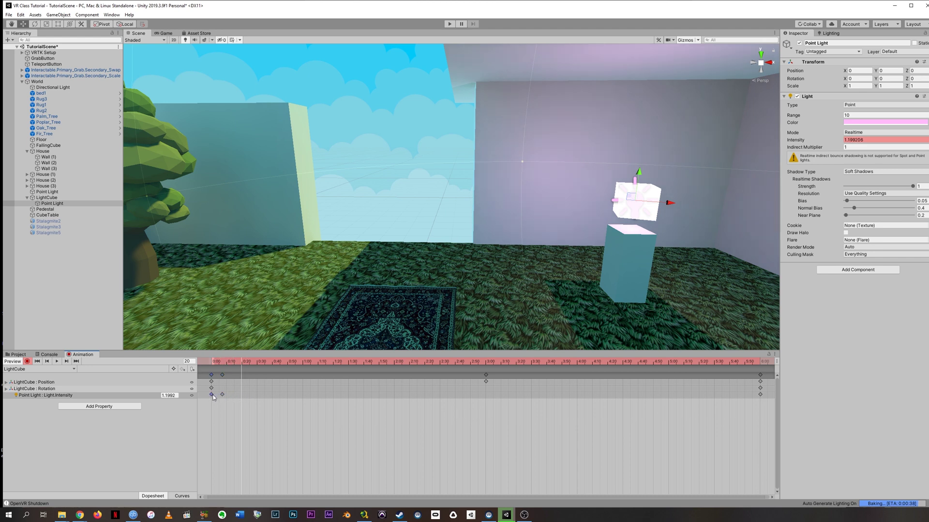
{"action": "left_click_drag", "start_coordinate": [232, 365], "coordinate": [231, 365]}
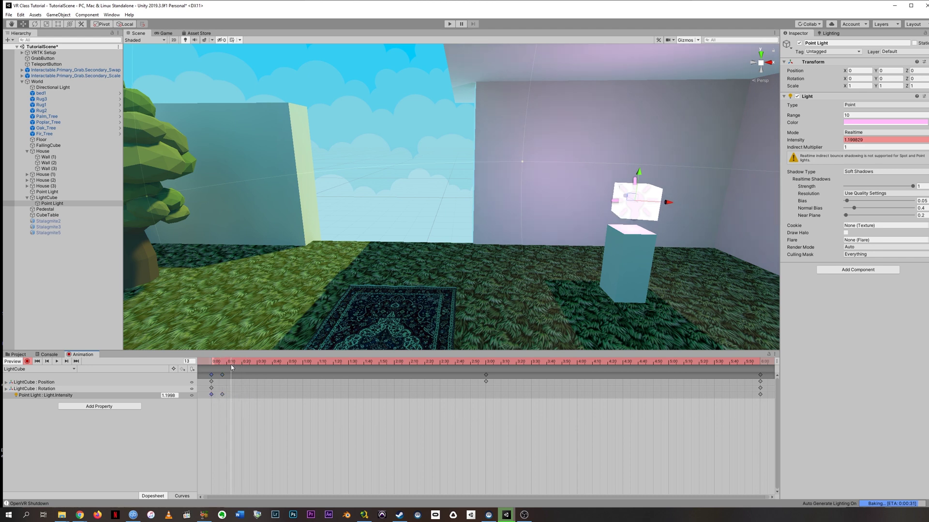
{"action": "key", "text": "ctrl+v"}
{"action": "left_click", "coordinate": [222, 394]}
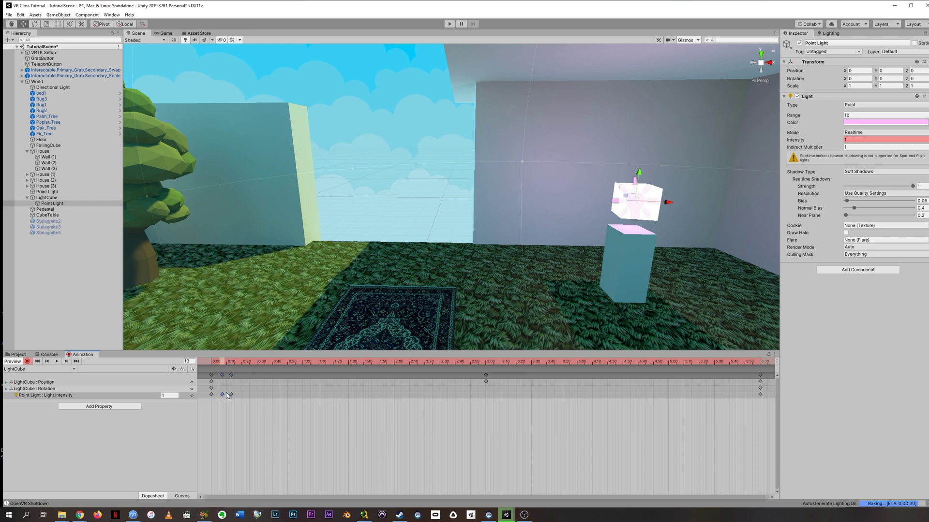
{"action": "left_click", "coordinate": [245, 364]}
{"action": "key", "text": "ctrl+v"}
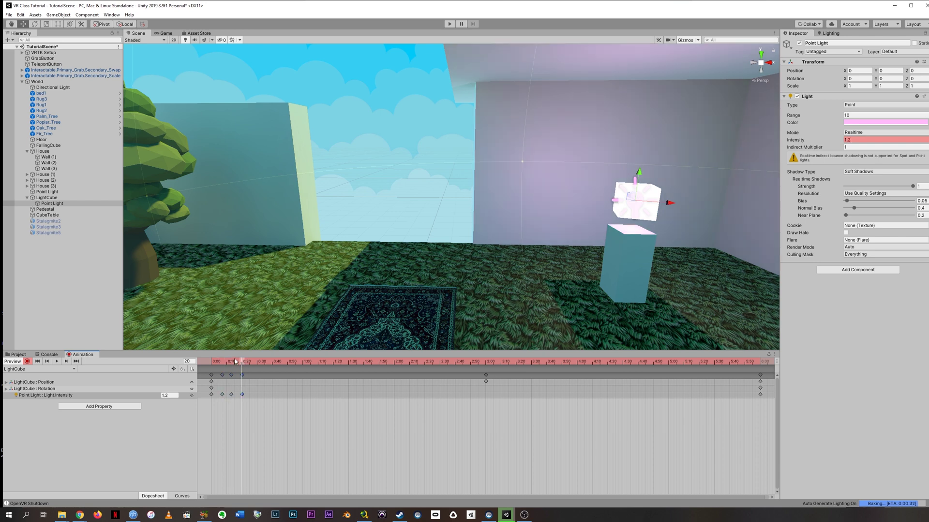
Step: Preview the animation from frame 0 to check how the Point Light's intensity flickers
{"action": "left_click", "coordinate": [216, 364]}
{"action": "key", "text": "space"}
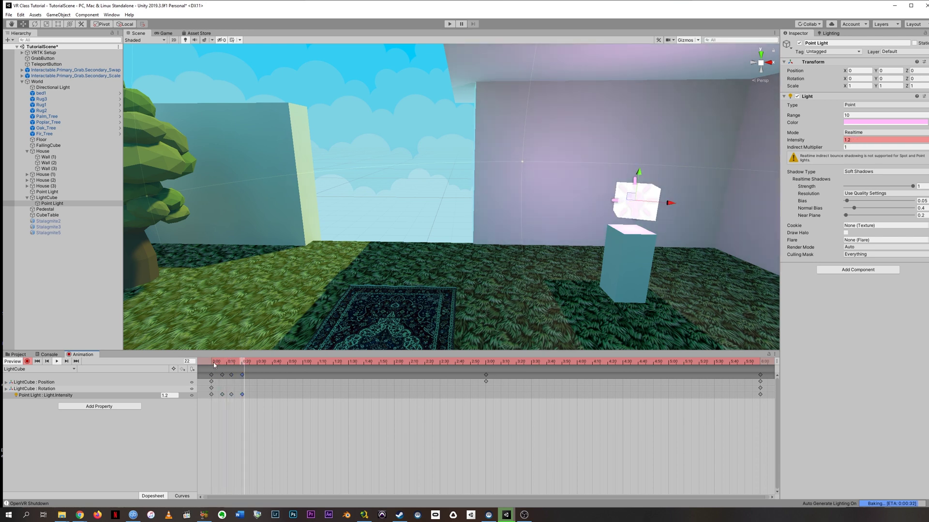
{"action": "key", "text": "space"}
{"action": "left_click_drag", "start_coordinate": [236, 364], "coordinate": [211, 364]}
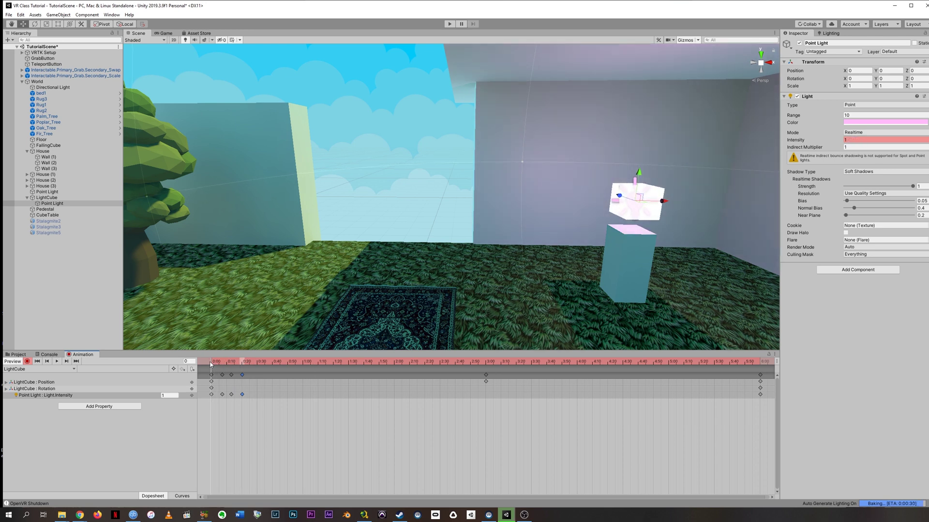
{"action": "key", "text": "space"}
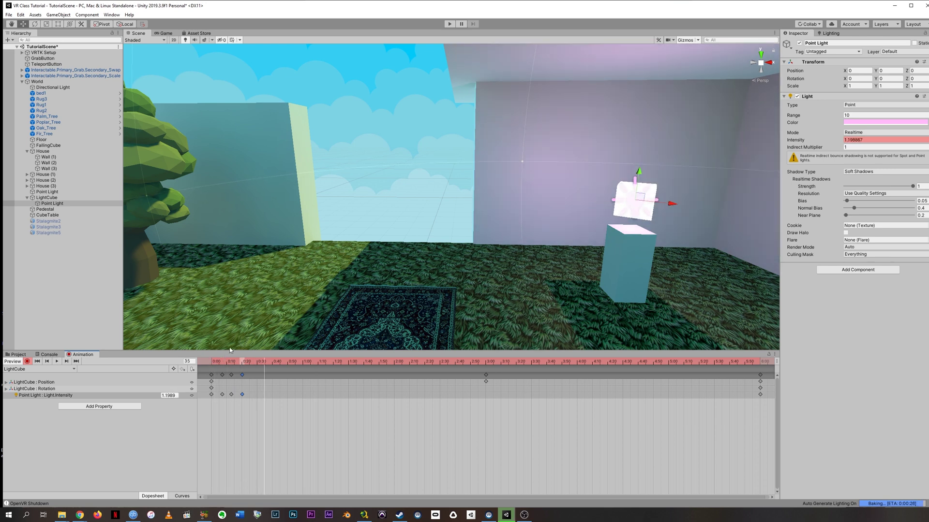